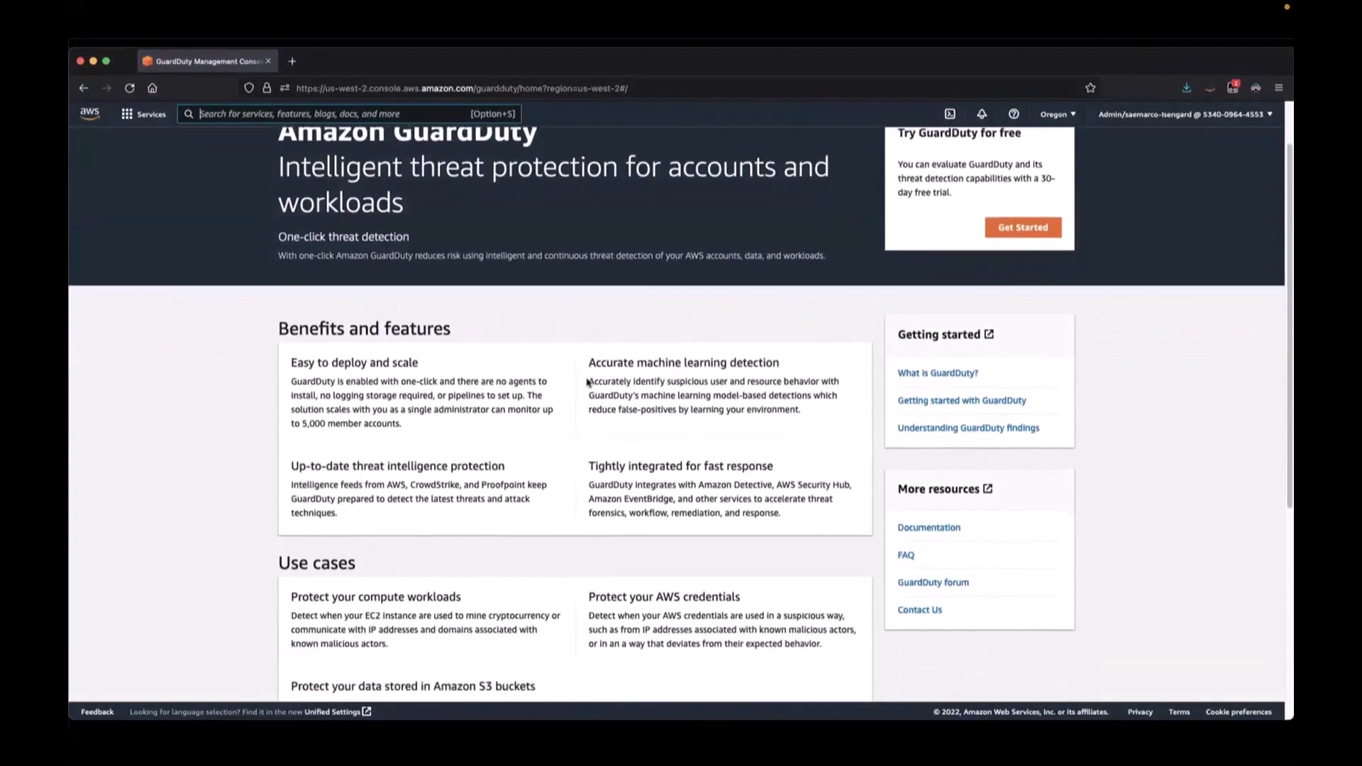
Start the GuardDuty free trial and enable GuardDuty for the account in the Oregon region.
{"action": "scroll", "coordinate": [588, 383], "scroll_direction": "down", "scroll_amount": 6}
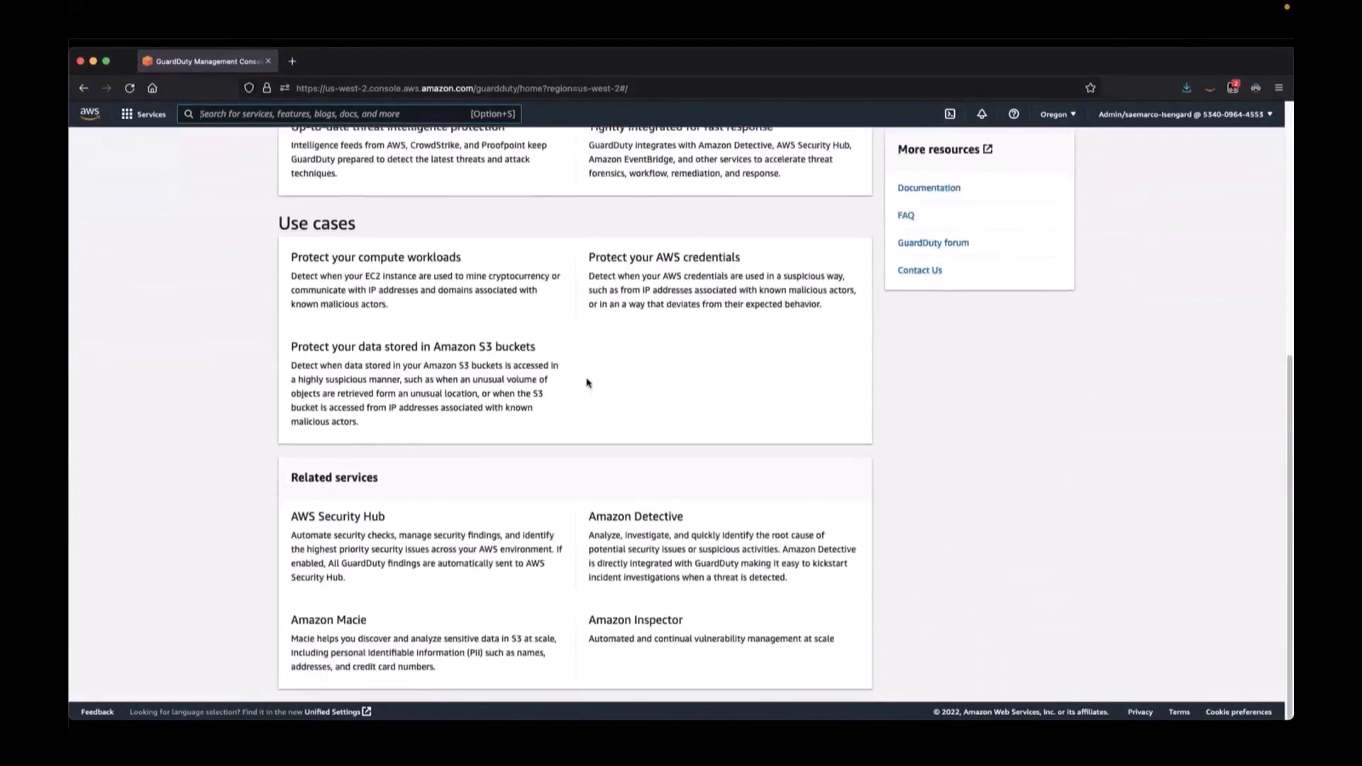
{"action": "scroll", "coordinate": [679, 391], "scroll_direction": "up", "scroll_amount": 11}
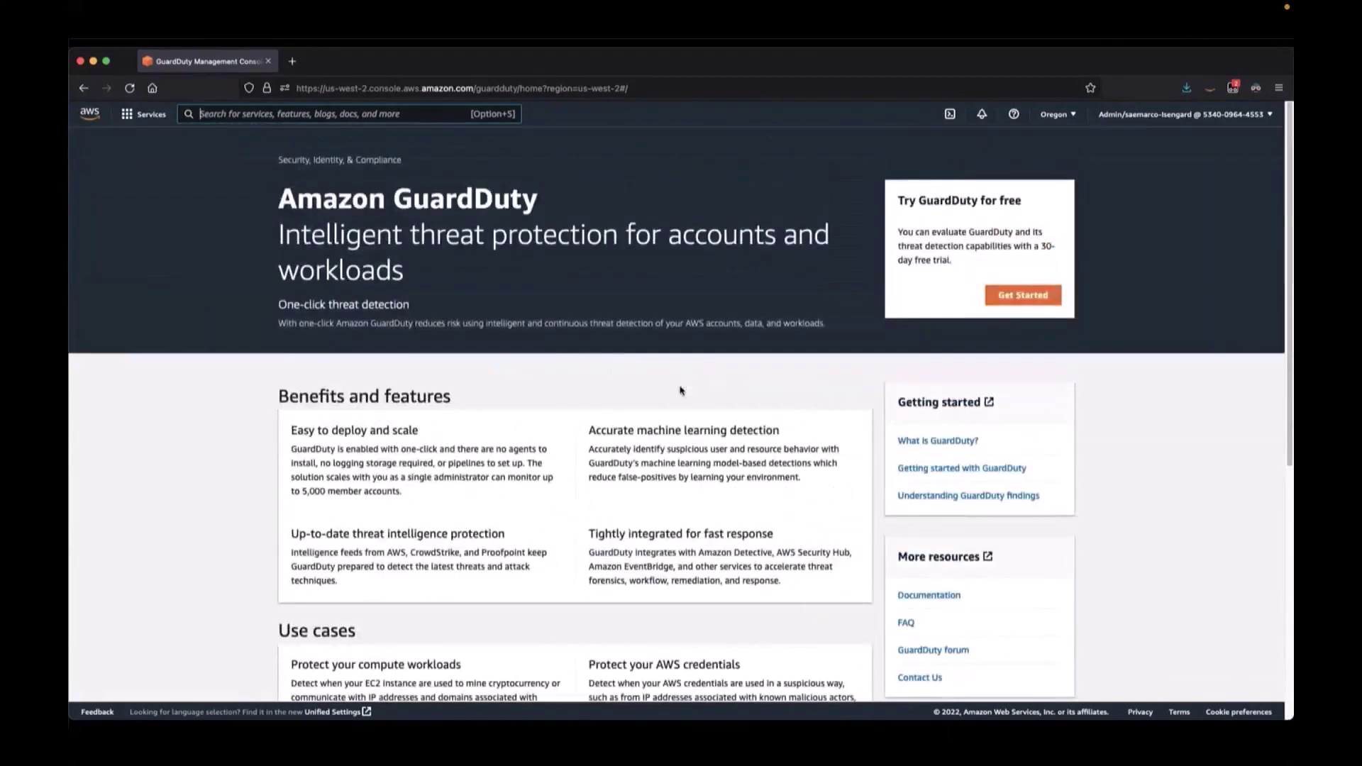
{"action": "left_click", "coordinate": [1024, 296]}
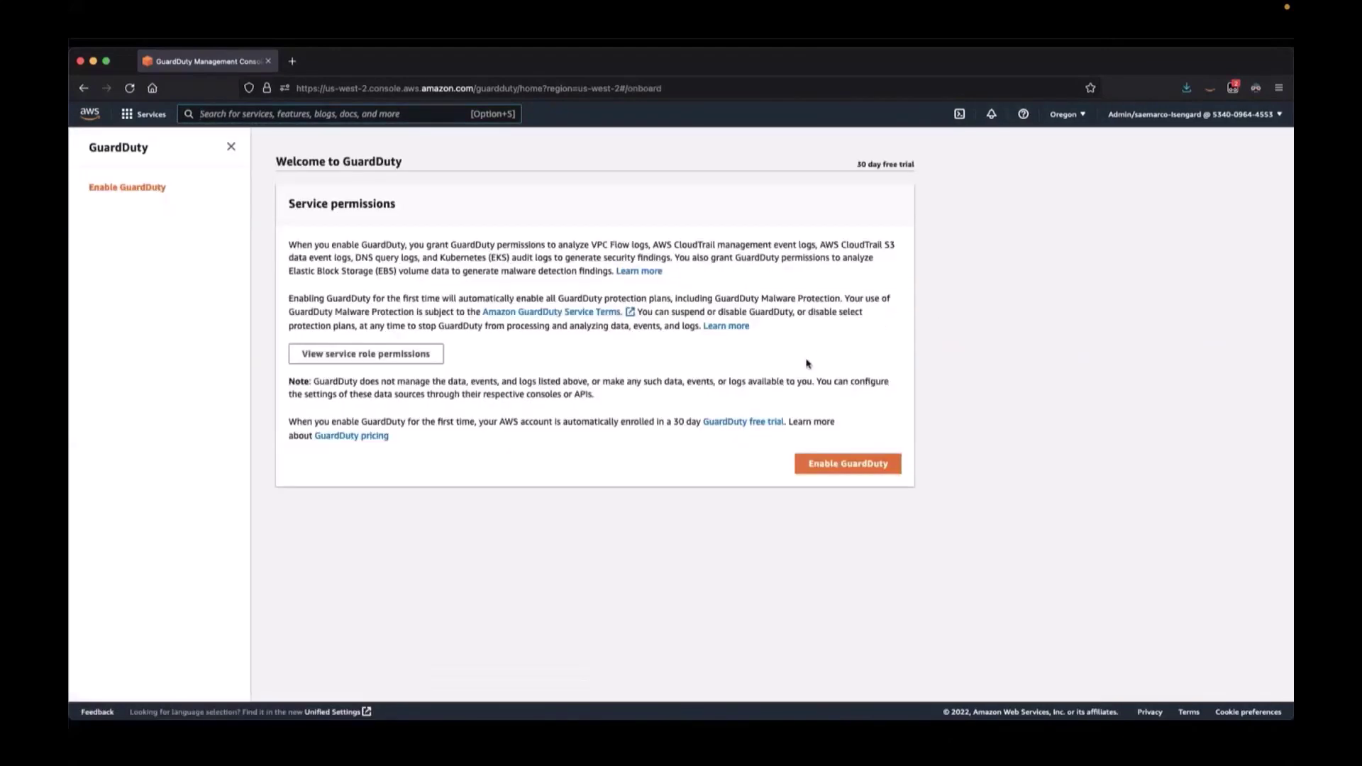
{"action": "left_click", "coordinate": [839, 466]}
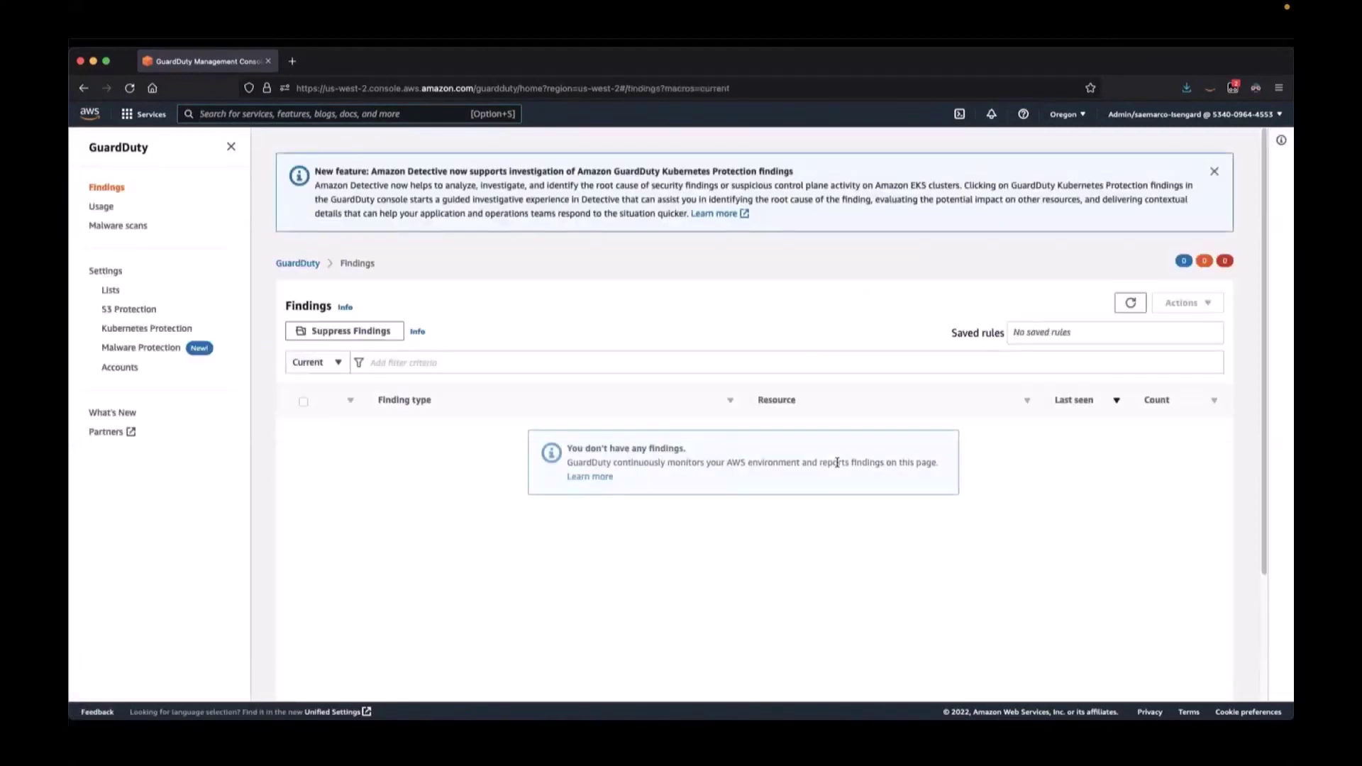
{"action": "scroll", "coordinate": [838, 467], "scroll_direction": "down", "scroll_amount": 1}
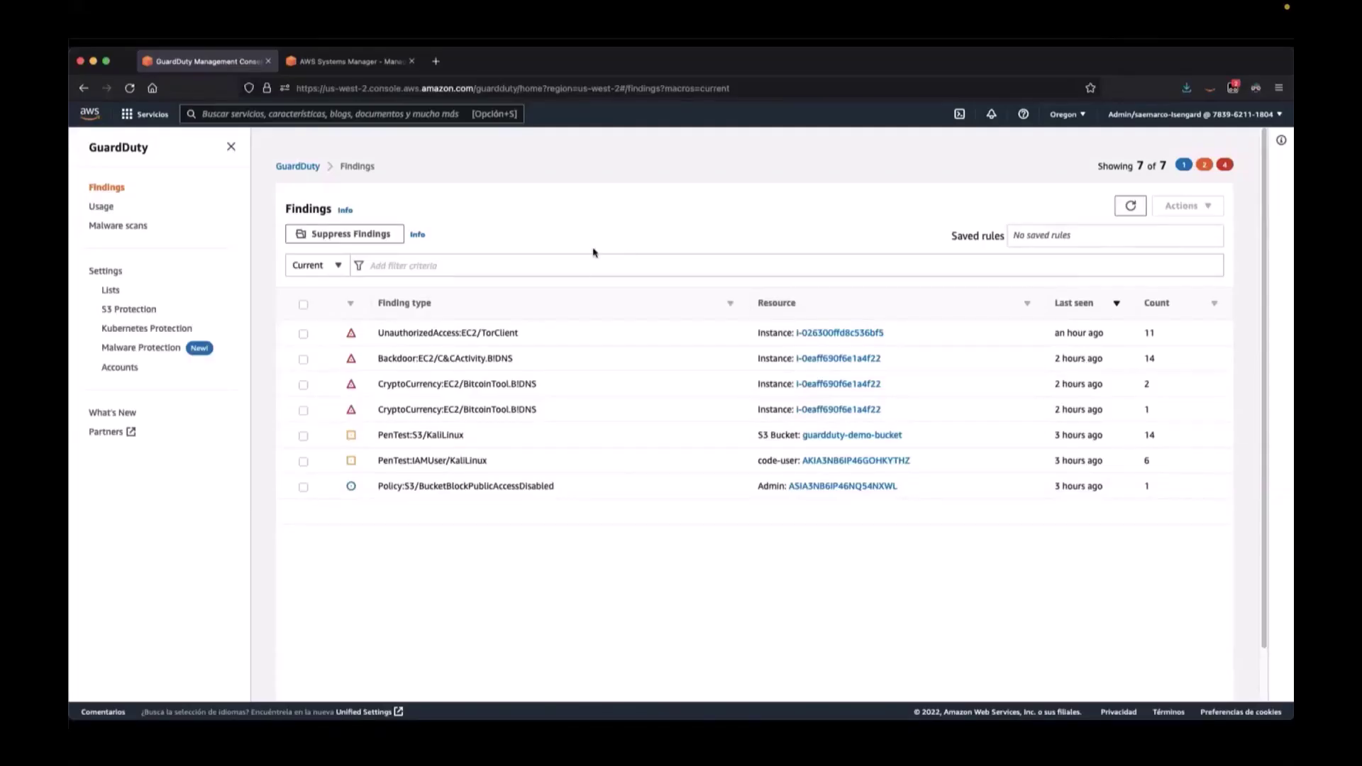
Open the UnauthorizedAccess:EC2/TorClient finding and examine its overview, malware scan, affected resource, network, action and actor details.
{"action": "left_click", "coordinate": [516, 335]}
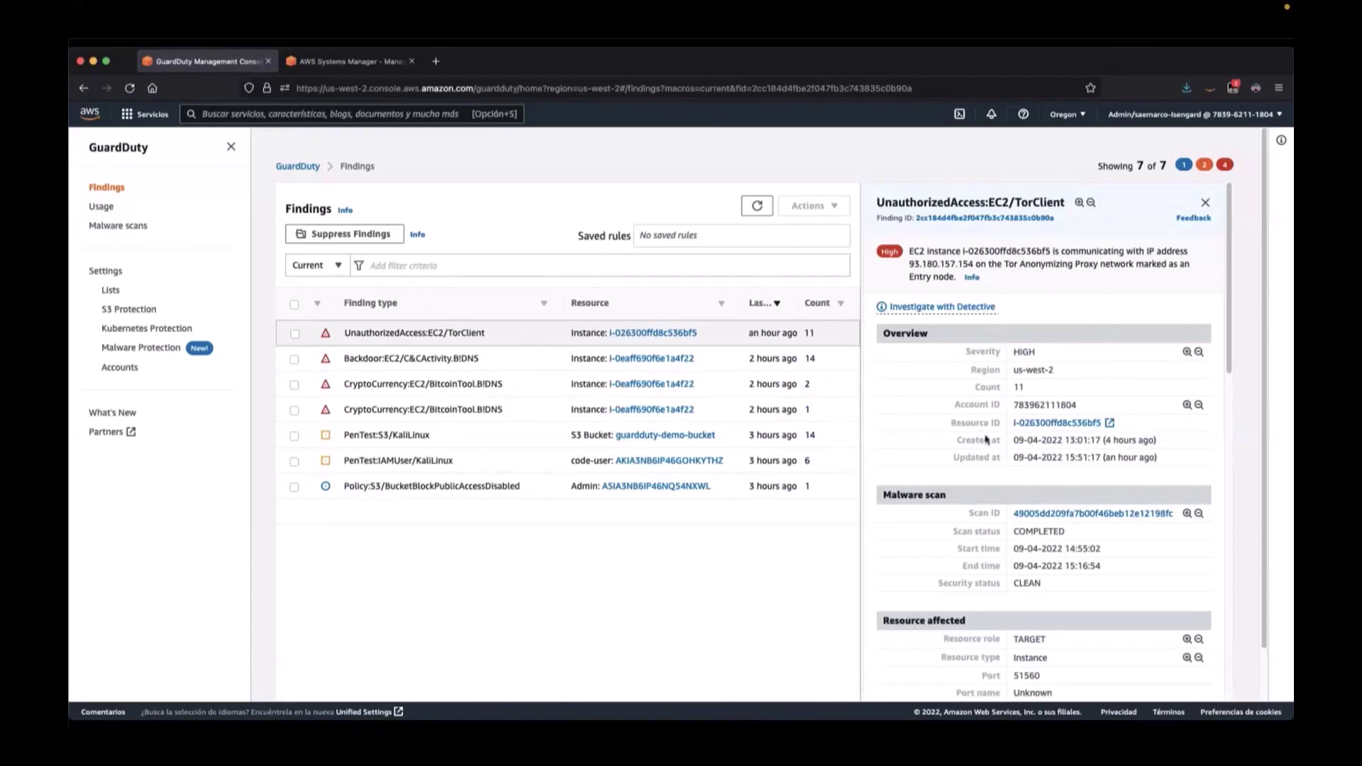
{"action": "scroll", "coordinate": [1006, 447], "scroll_direction": "down", "scroll_amount": 3}
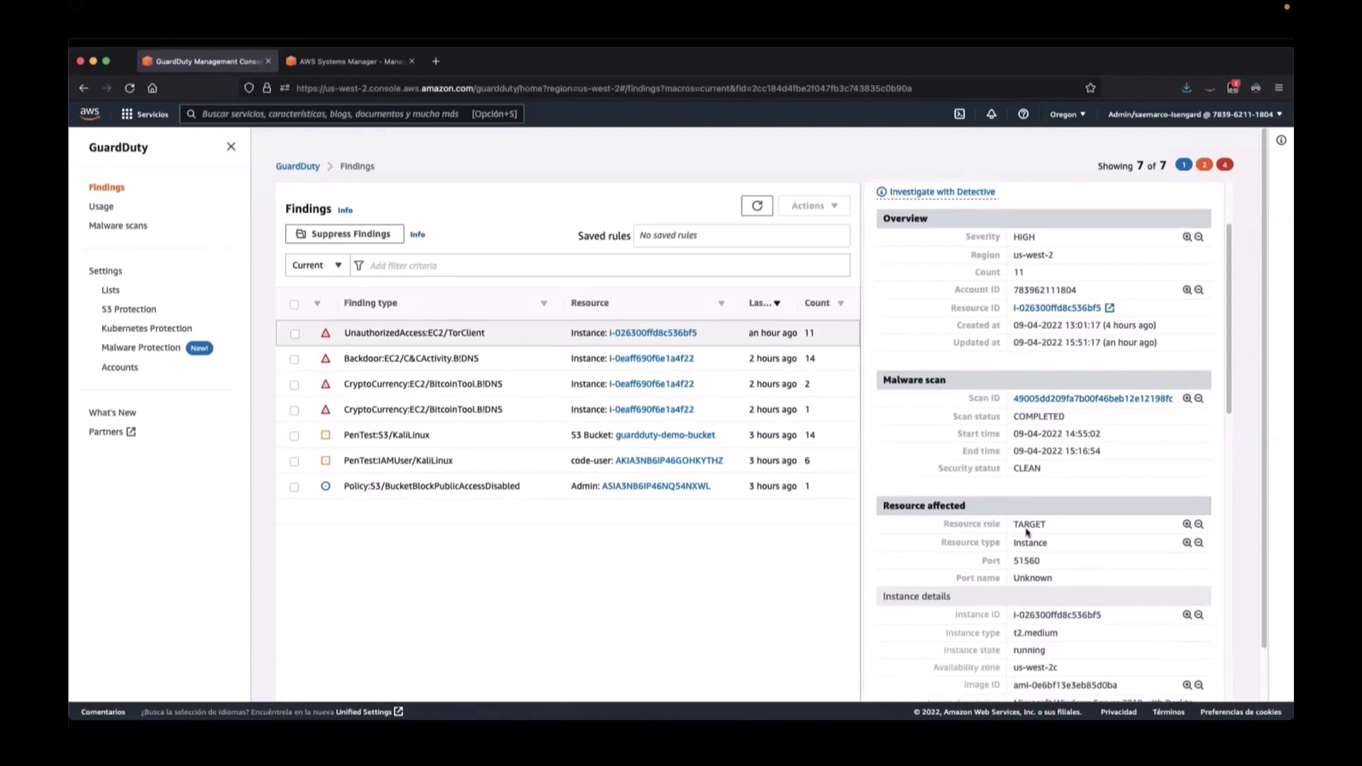
{"action": "scroll", "coordinate": [1004, 518], "scroll_direction": "down", "scroll_amount": 2}
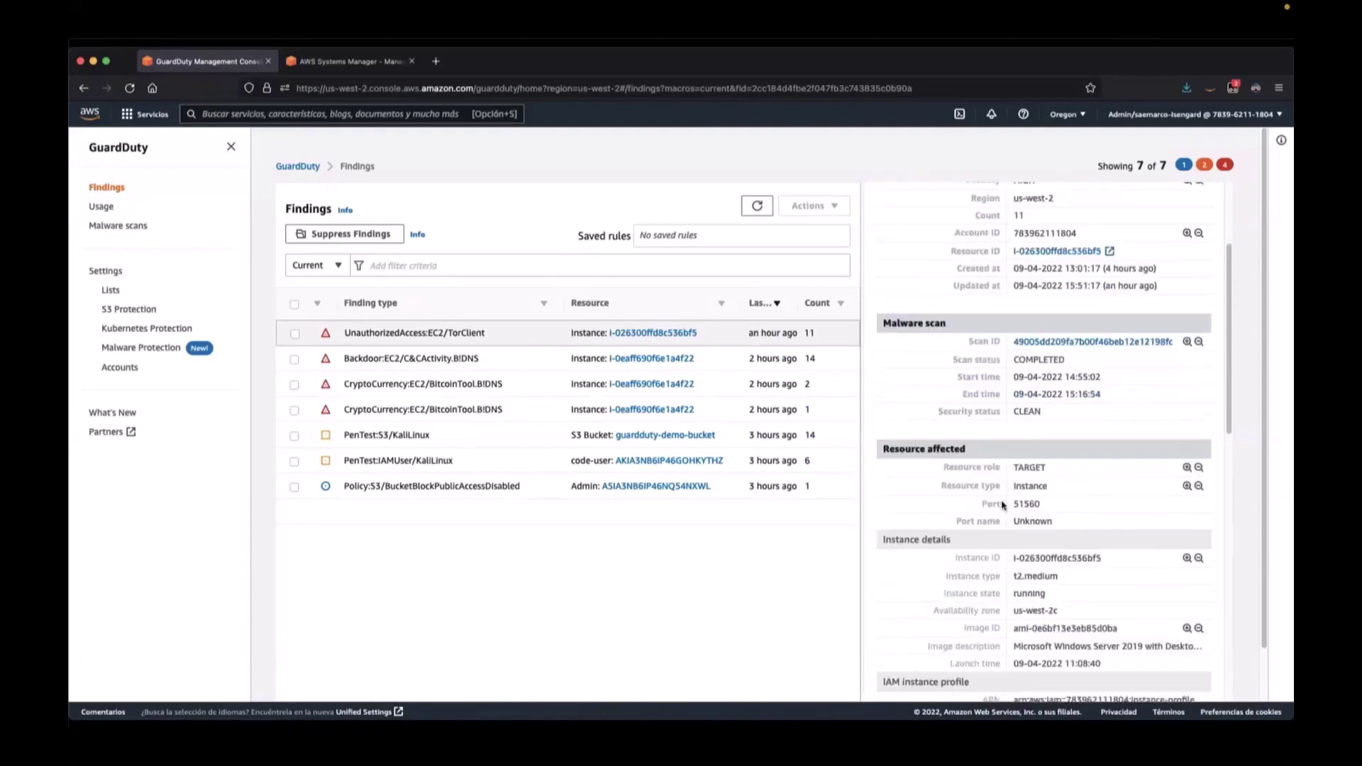
{"action": "scroll", "coordinate": [974, 542], "scroll_direction": "down", "scroll_amount": 3}
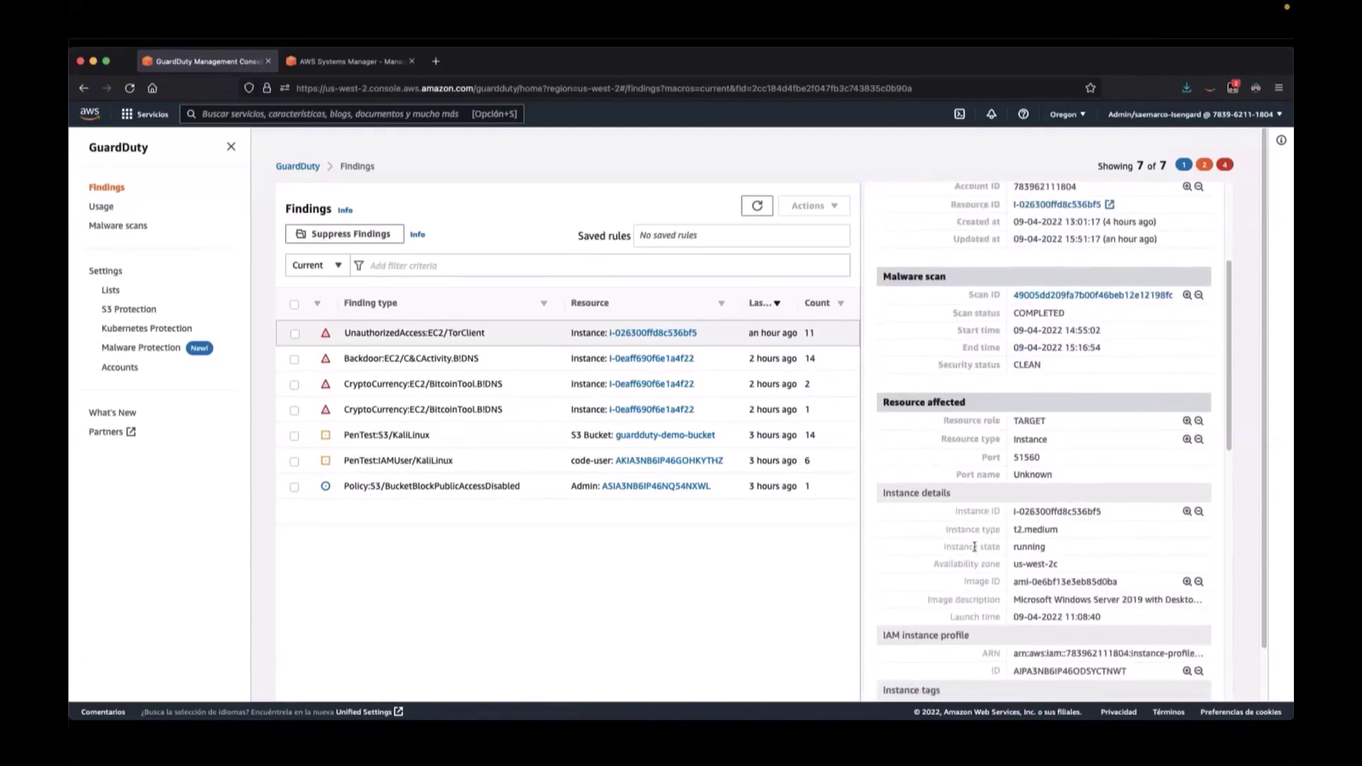
{"action": "scroll", "coordinate": [975, 550], "scroll_direction": "down", "scroll_amount": 10}
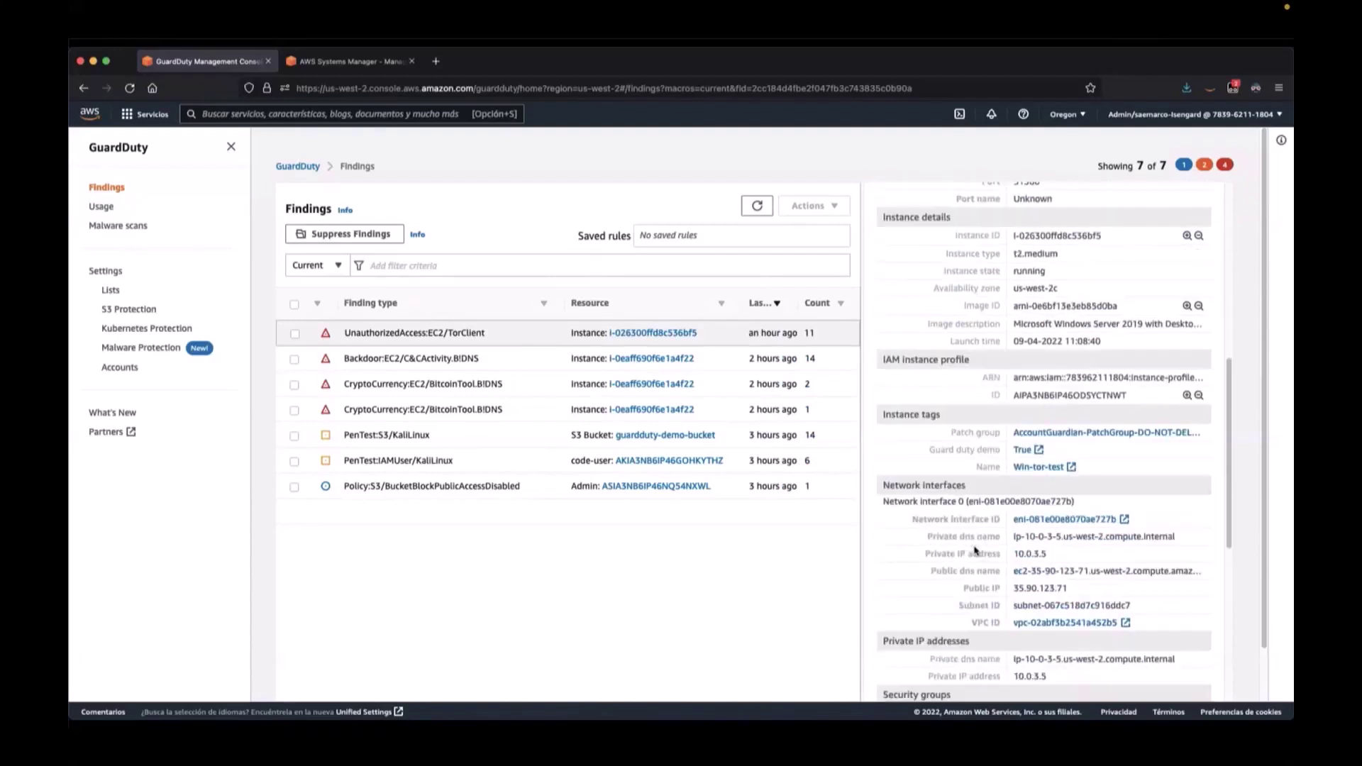
{"action": "scroll", "coordinate": [975, 549], "scroll_direction": "down", "scroll_amount": 4}
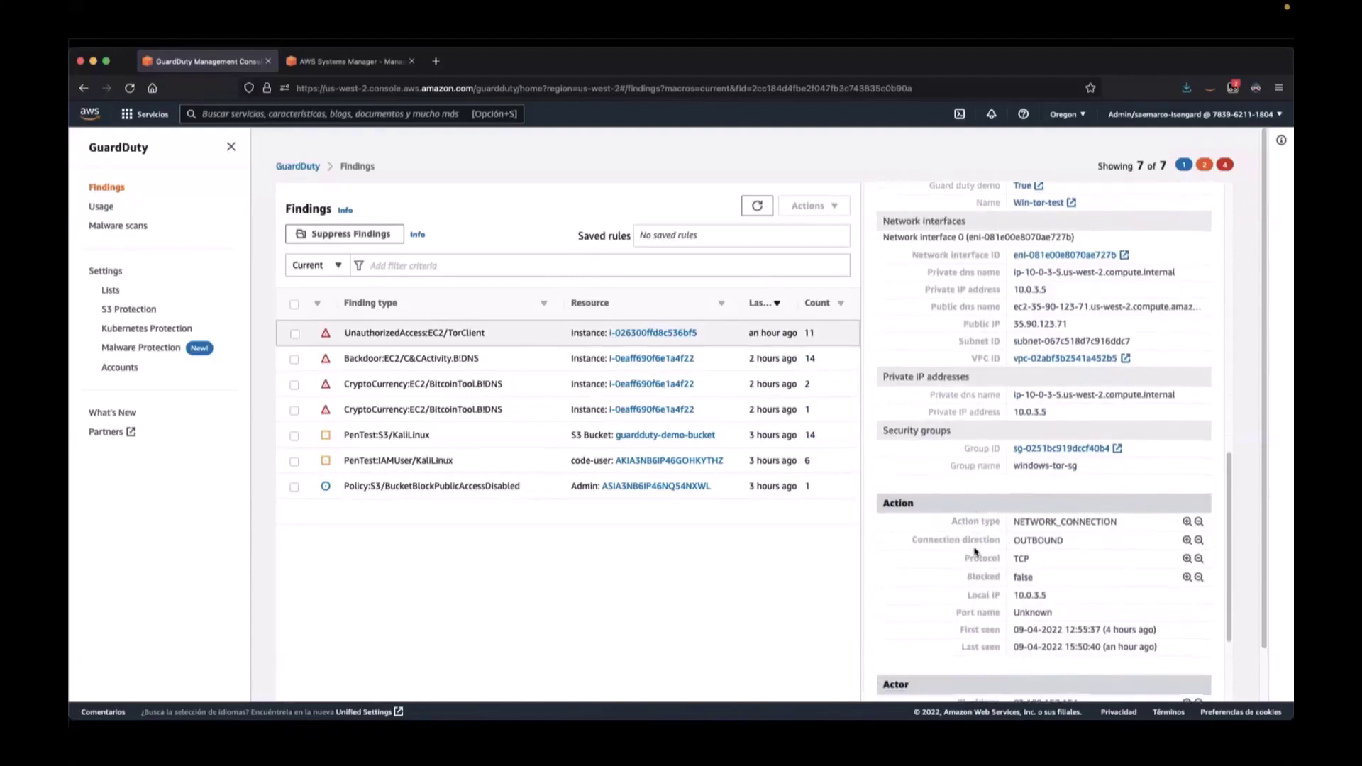
{"action": "scroll", "coordinate": [975, 553], "scroll_direction": "down", "scroll_amount": 3}
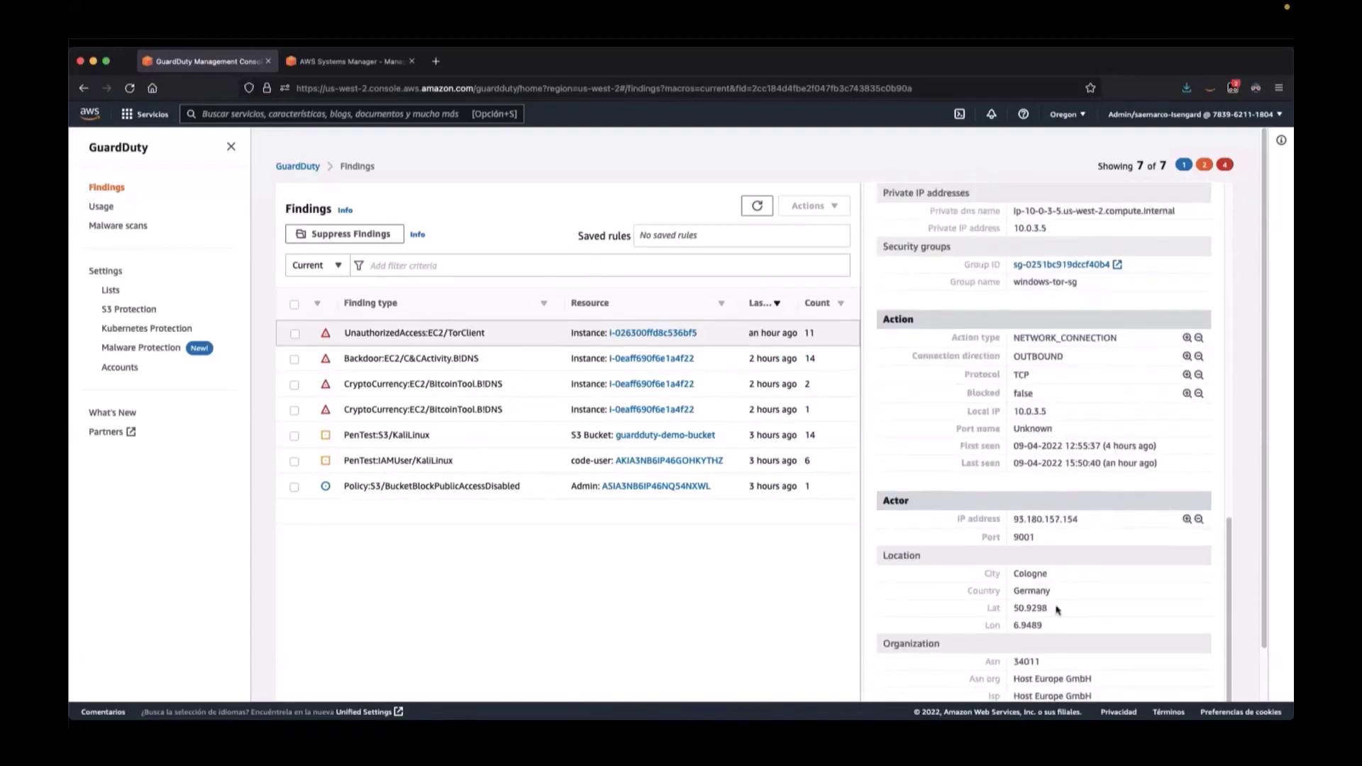
Follow the TorClient finding's malware scan ID and display the details of that scan.
{"action": "left_click_drag", "start_coordinate": [1223, 568], "coordinate": [1201, 342]}
{"action": "scroll", "coordinate": [1202, 343], "scroll_direction": "up", "scroll_amount": 7}
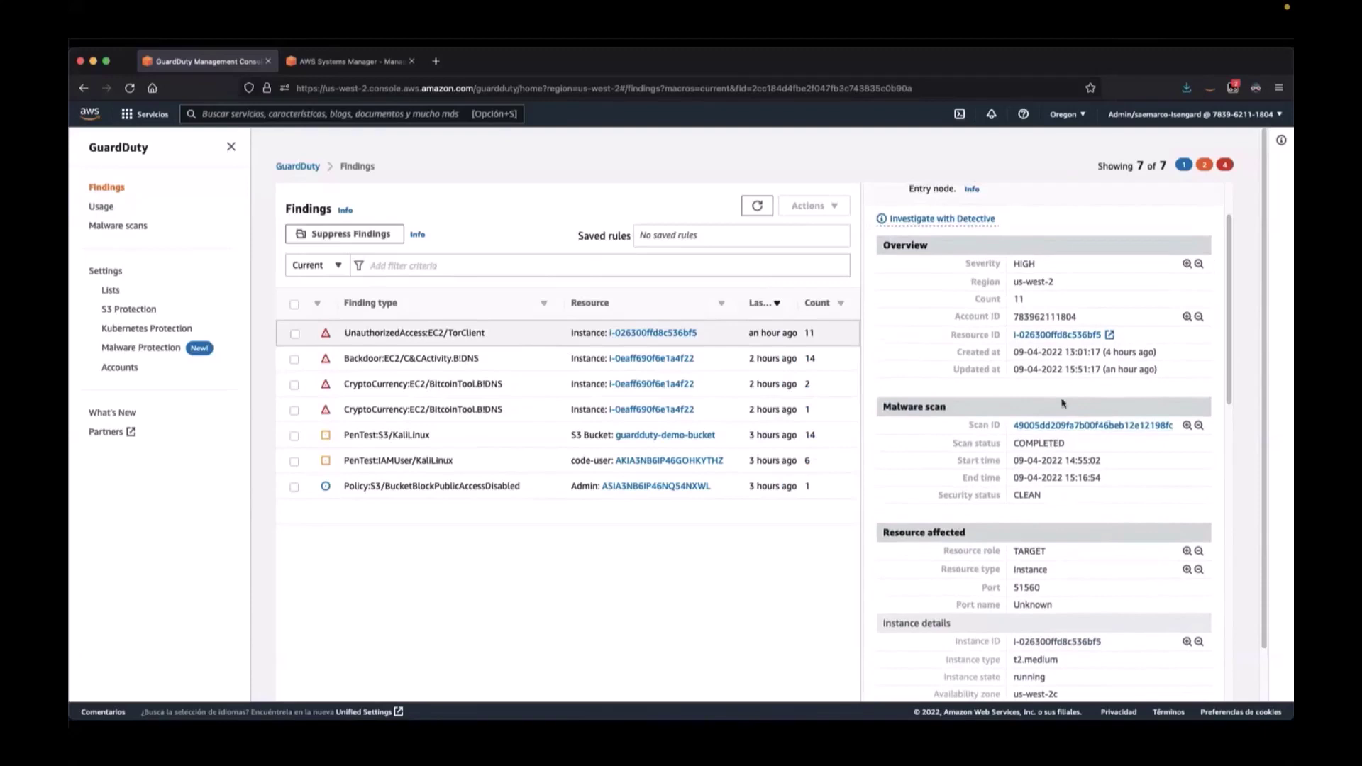
{"action": "left_click", "coordinate": [1073, 429]}
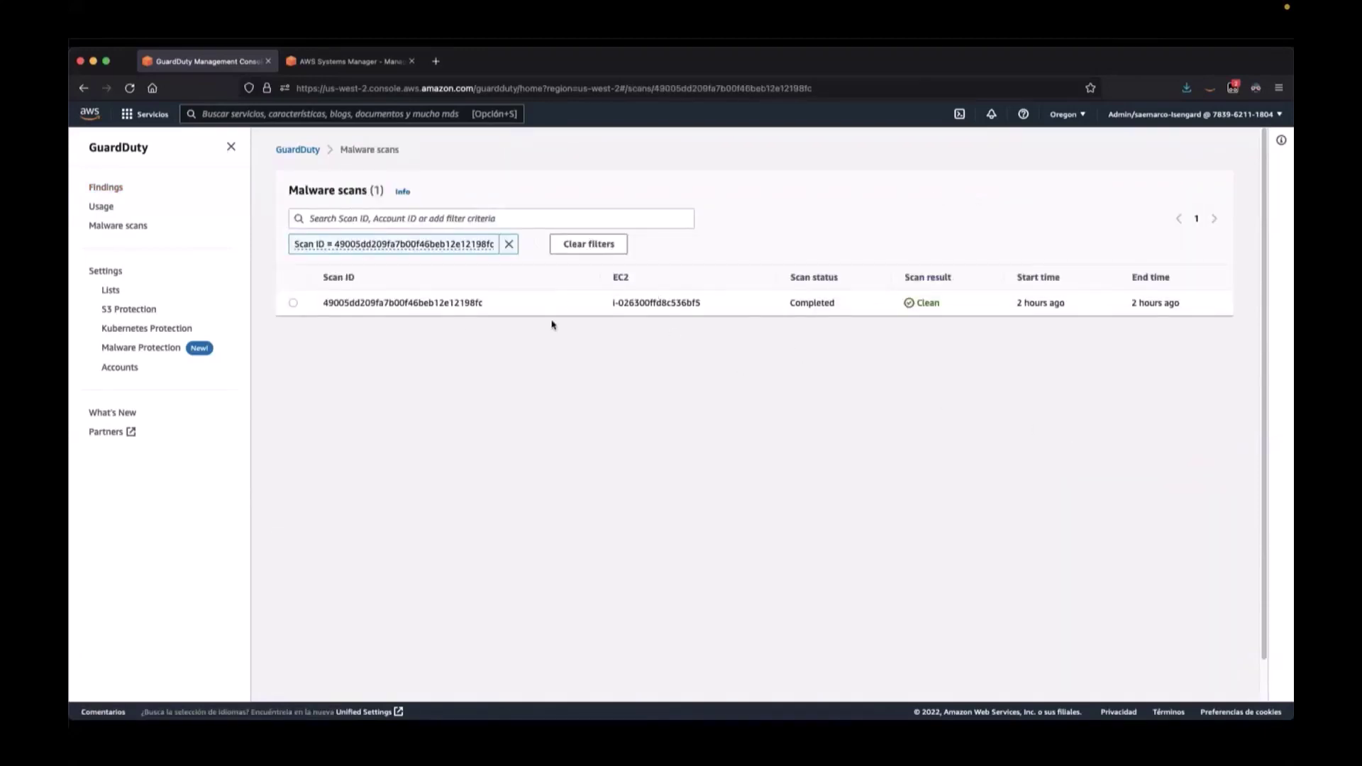
{"action": "left_click", "coordinate": [294, 304]}
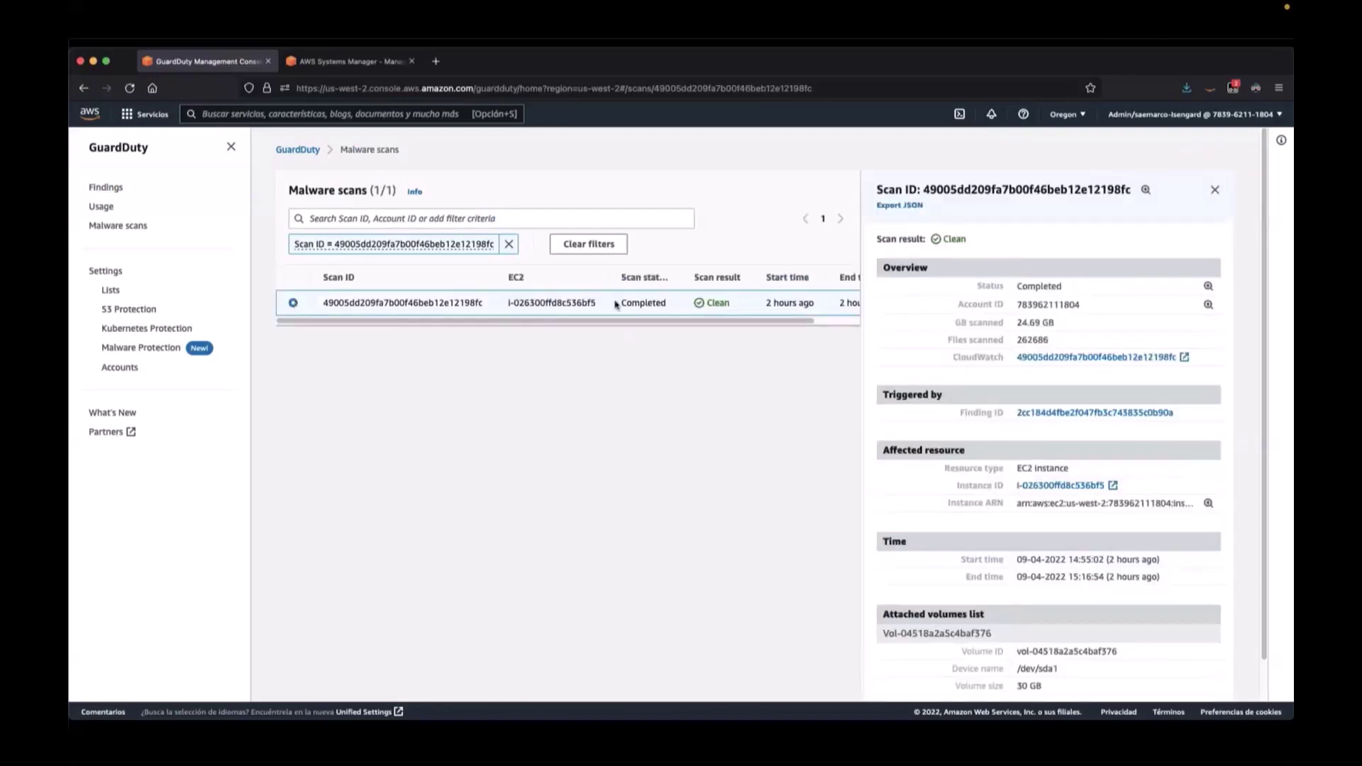
Open the scan's affected EC2 instance in a separate browser tab and inspect the Win-tor-test instance summary in an enlarged details pane.
{"action": "right_click", "coordinate": [1055, 495]}
{"action": "left_click", "coordinate": [1086, 496]}
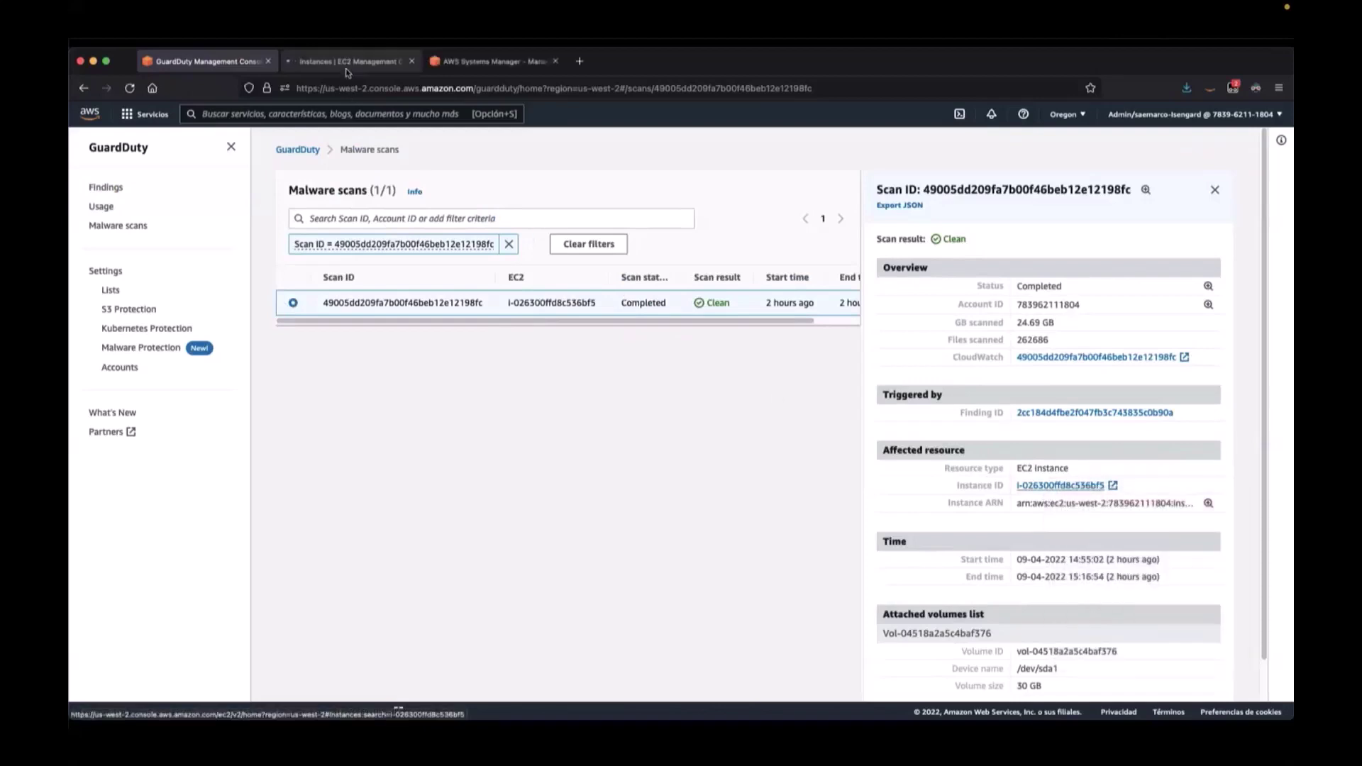
{"action": "left_click", "coordinate": [347, 63]}
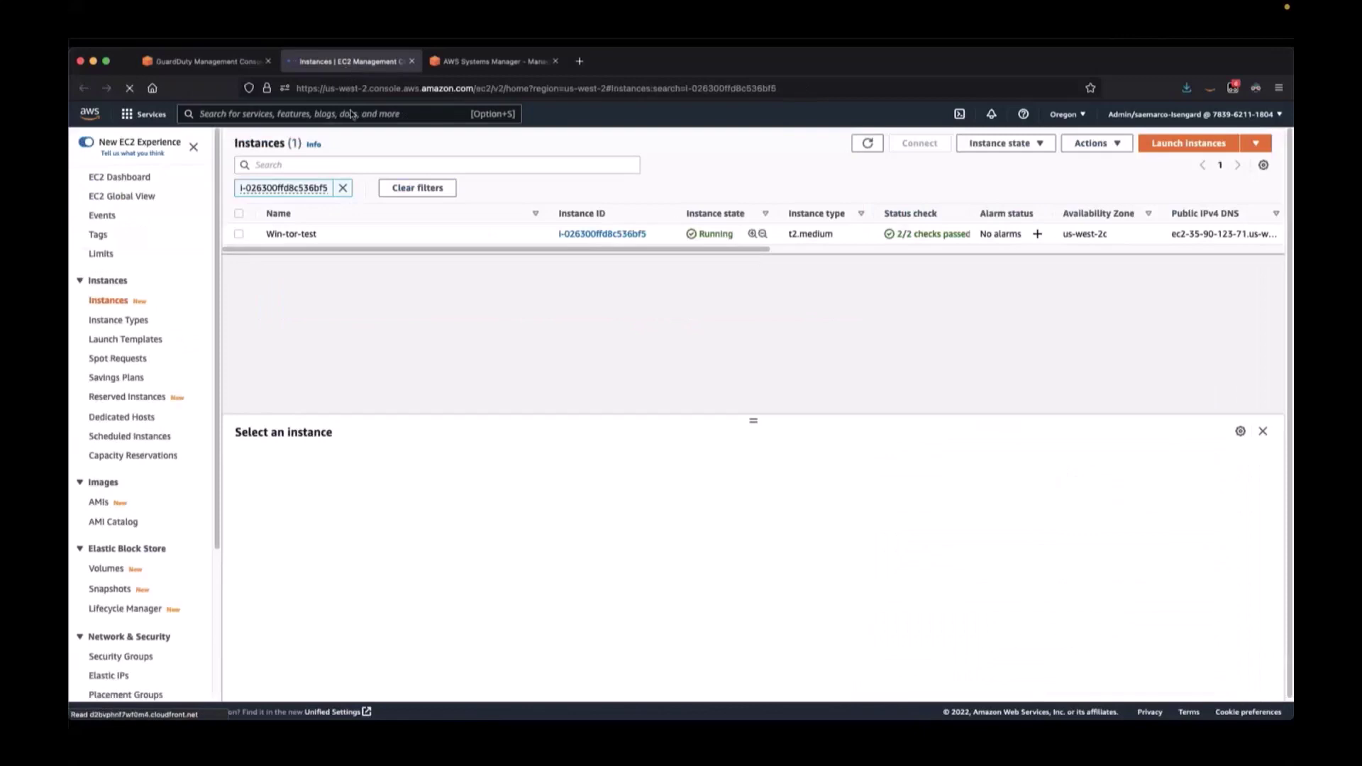
{"action": "left_click", "coordinate": [240, 234]}
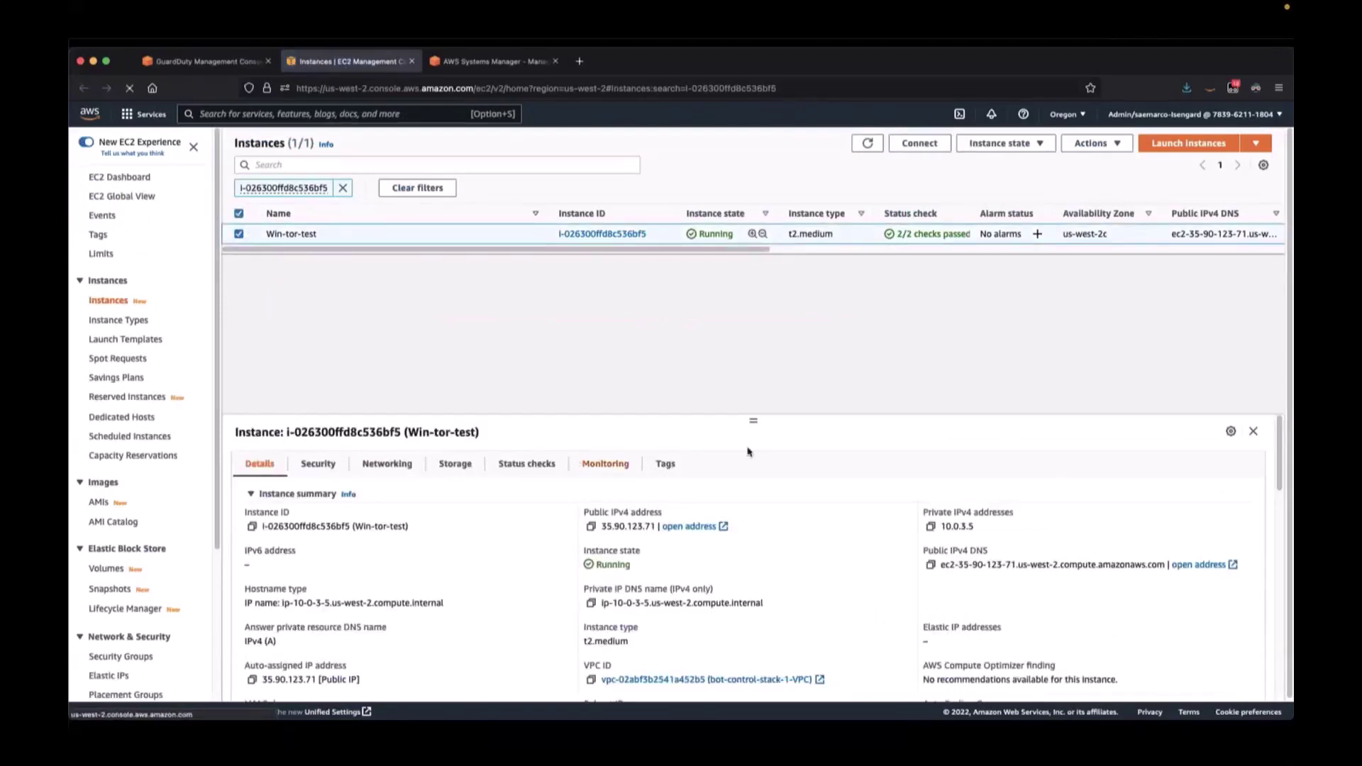
{"action": "left_click_drag", "start_coordinate": [753, 420], "coordinate": [751, 314]}
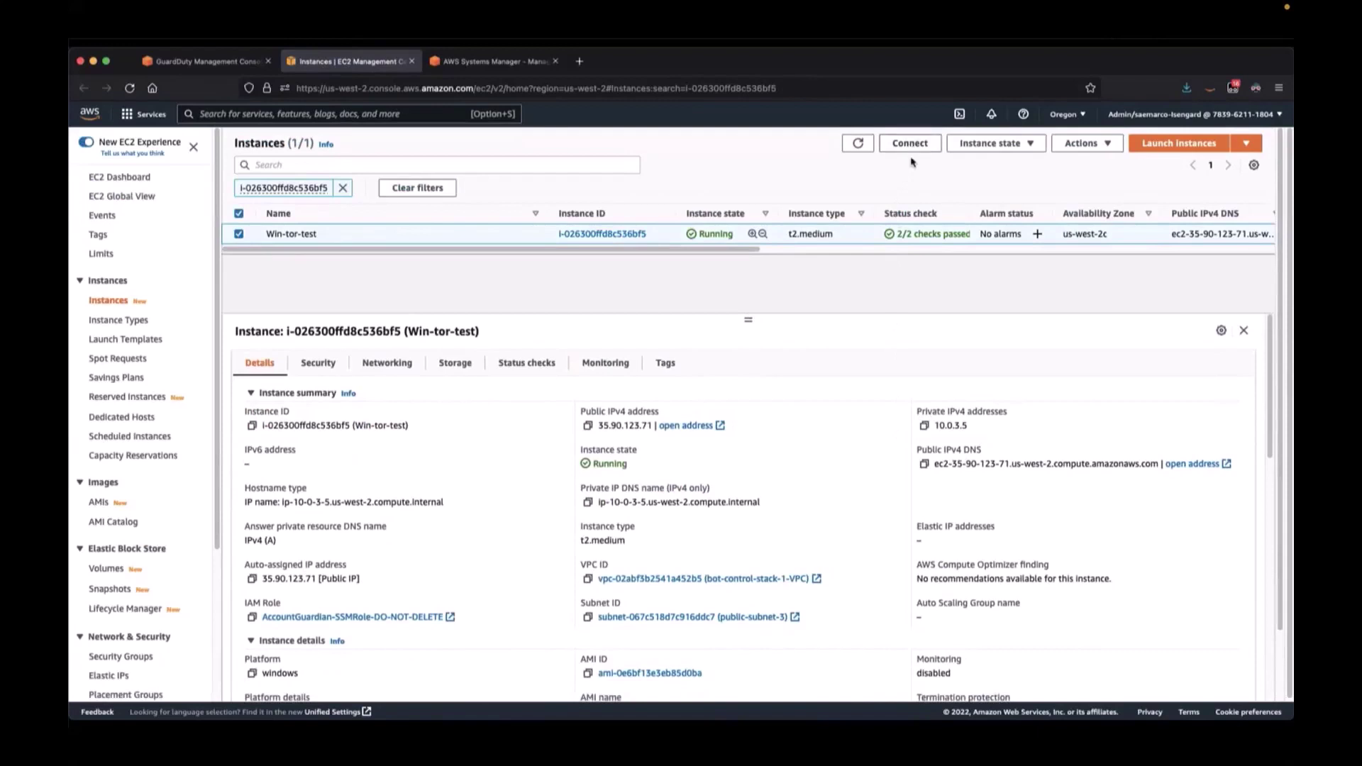
Switch to the Fleet Manager remote desktop session for Win-tor-test and examine the Tor Browser start page and its site information.
{"action": "left_click", "coordinate": [522, 62]}
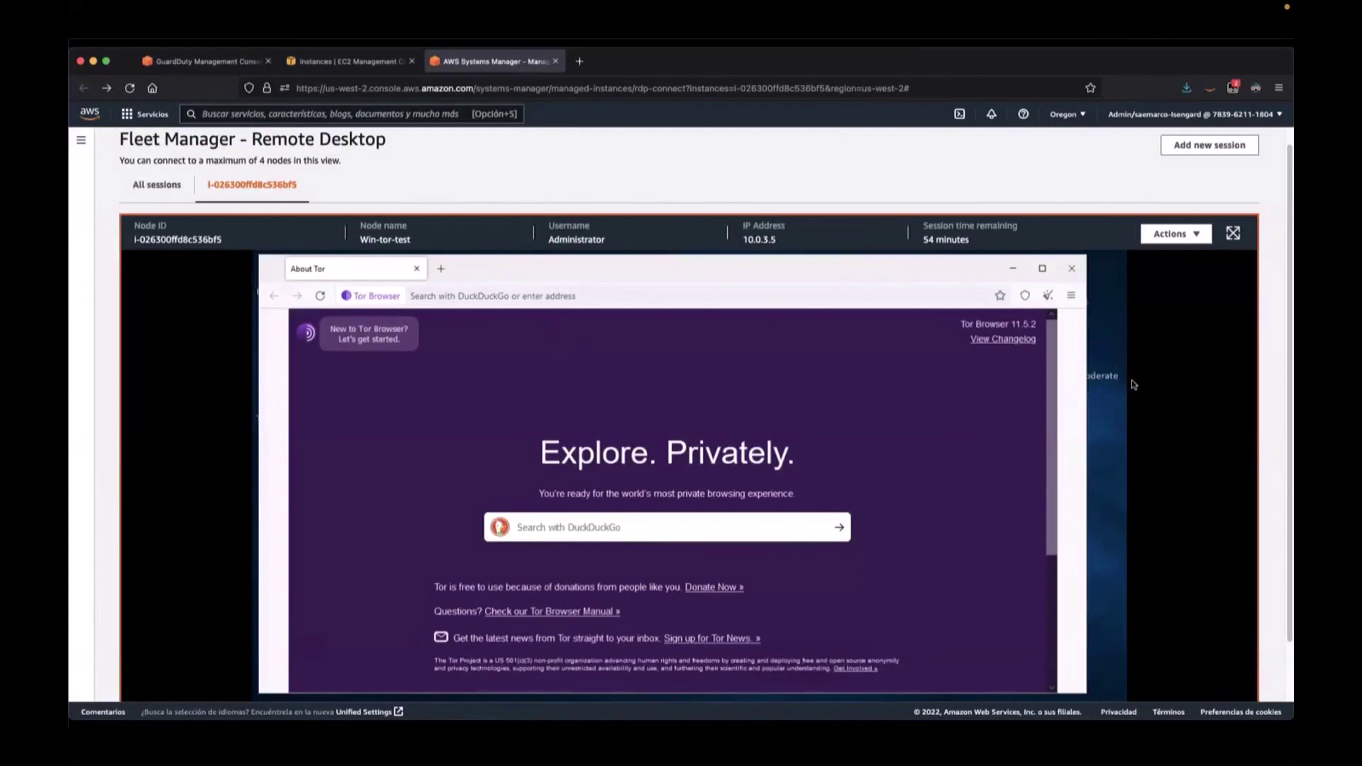
{"action": "scroll", "coordinate": [1133, 384], "scroll_direction": "down", "scroll_amount": 2}
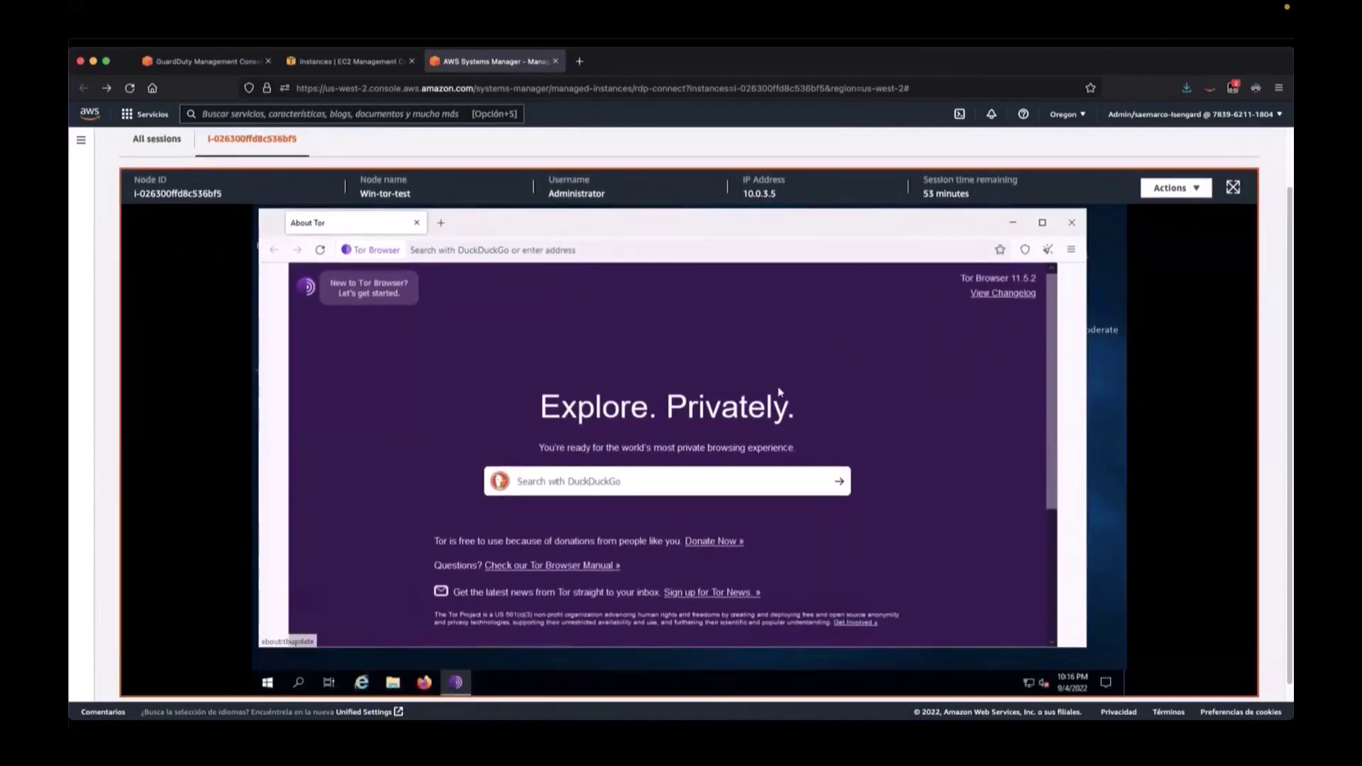
{"action": "left_click", "coordinate": [378, 254]}
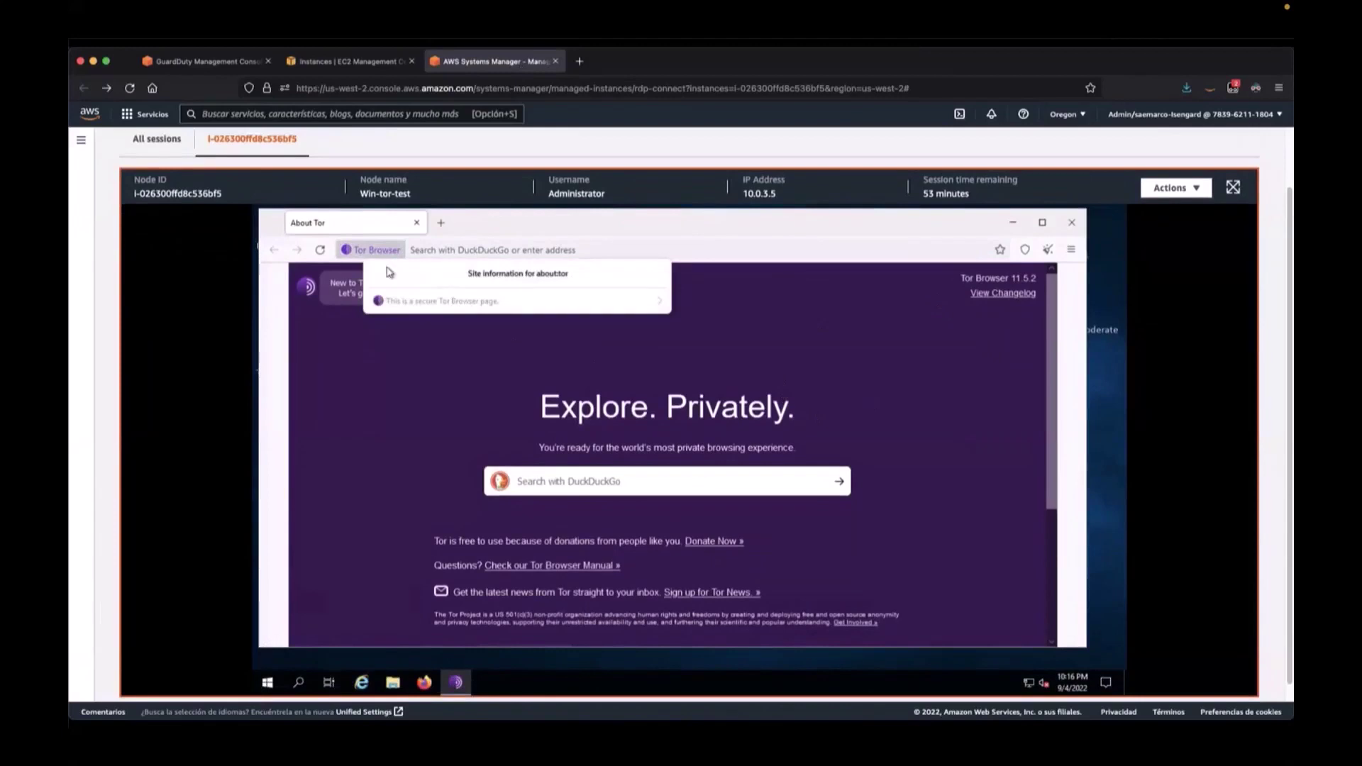
{"action": "left_click", "coordinate": [770, 328]}
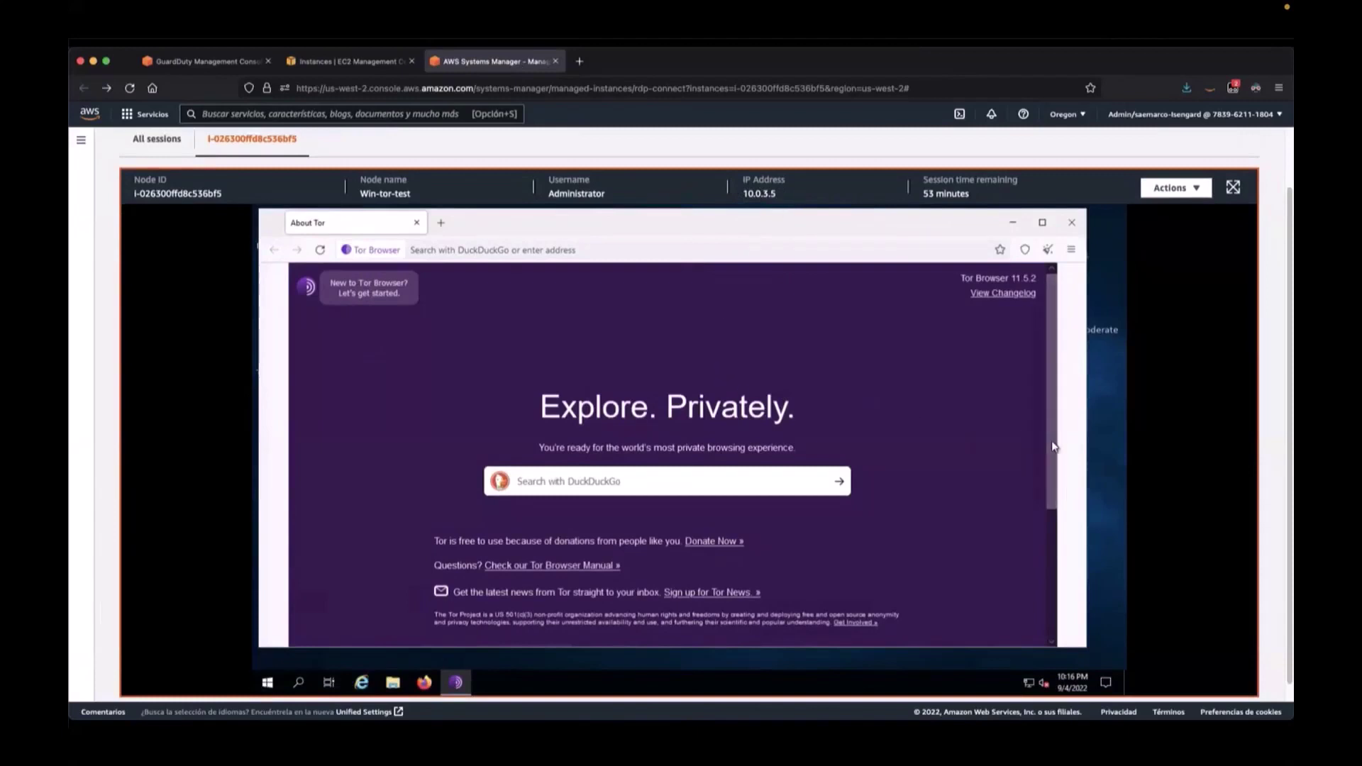
{"action": "scroll", "coordinate": [1052, 445], "scroll_direction": "down", "scroll_amount": 3}
{"action": "scroll", "coordinate": [1051, 503], "scroll_direction": "up", "scroll_amount": 1}
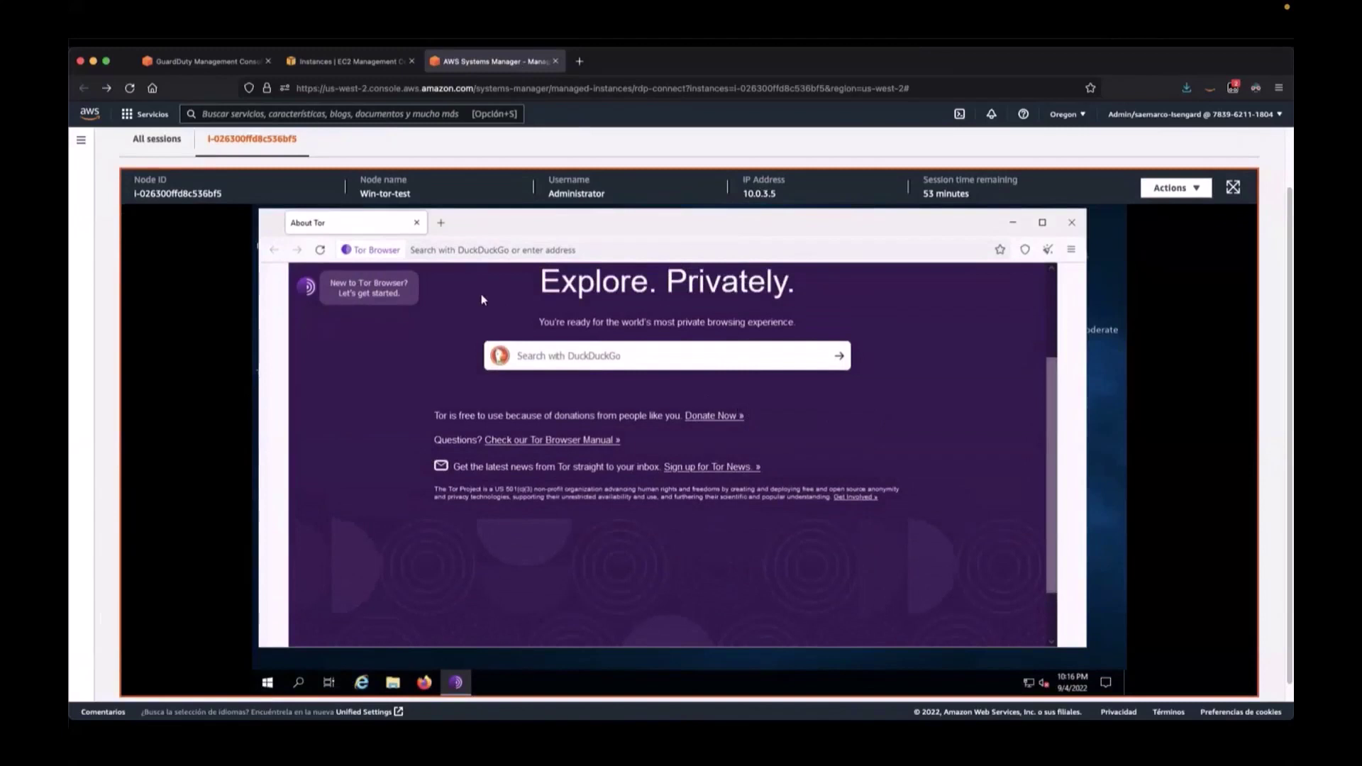
Return to the GuardDuty findings list and examine the Backdoor:EC2/C&CActivity.B!DNS finding's resource, network, action and actor details.
{"action": "left_click", "coordinate": [230, 68]}
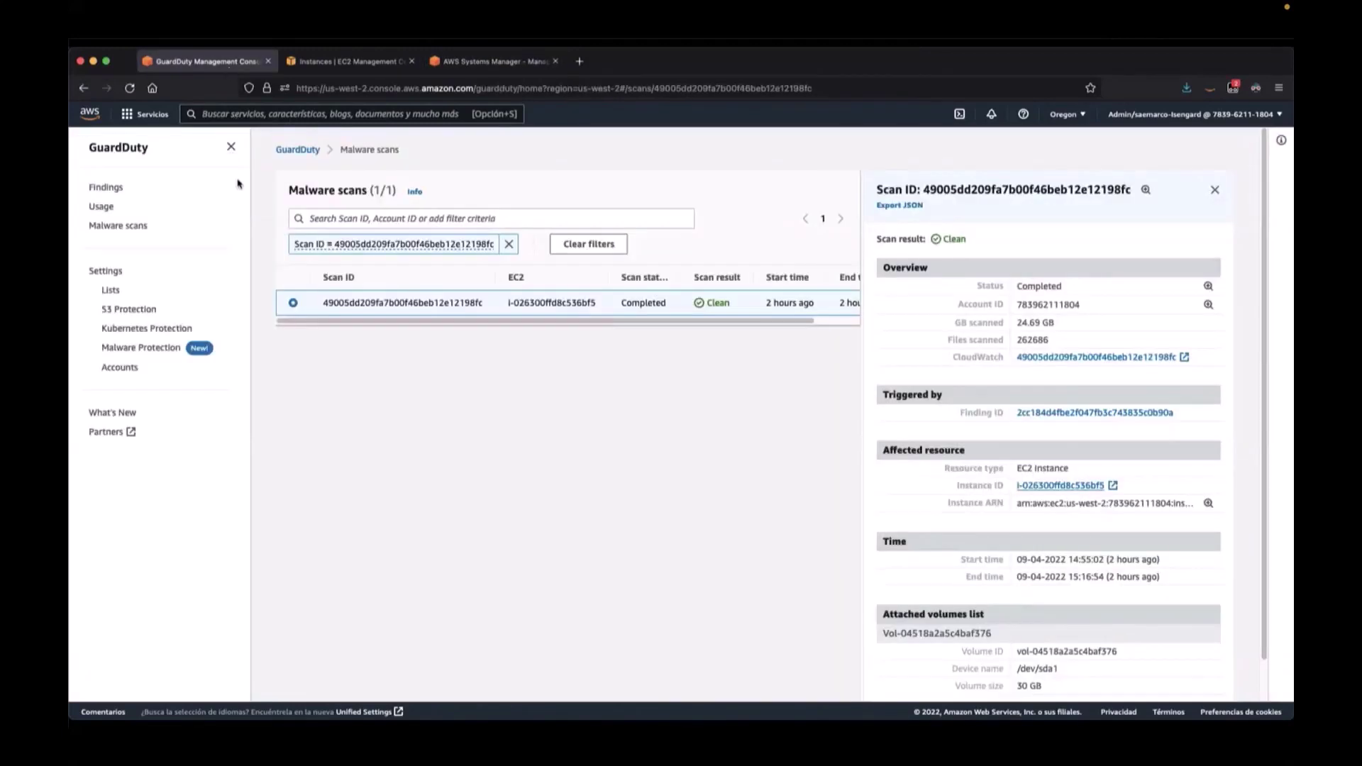
{"action": "left_click", "coordinate": [103, 187]}
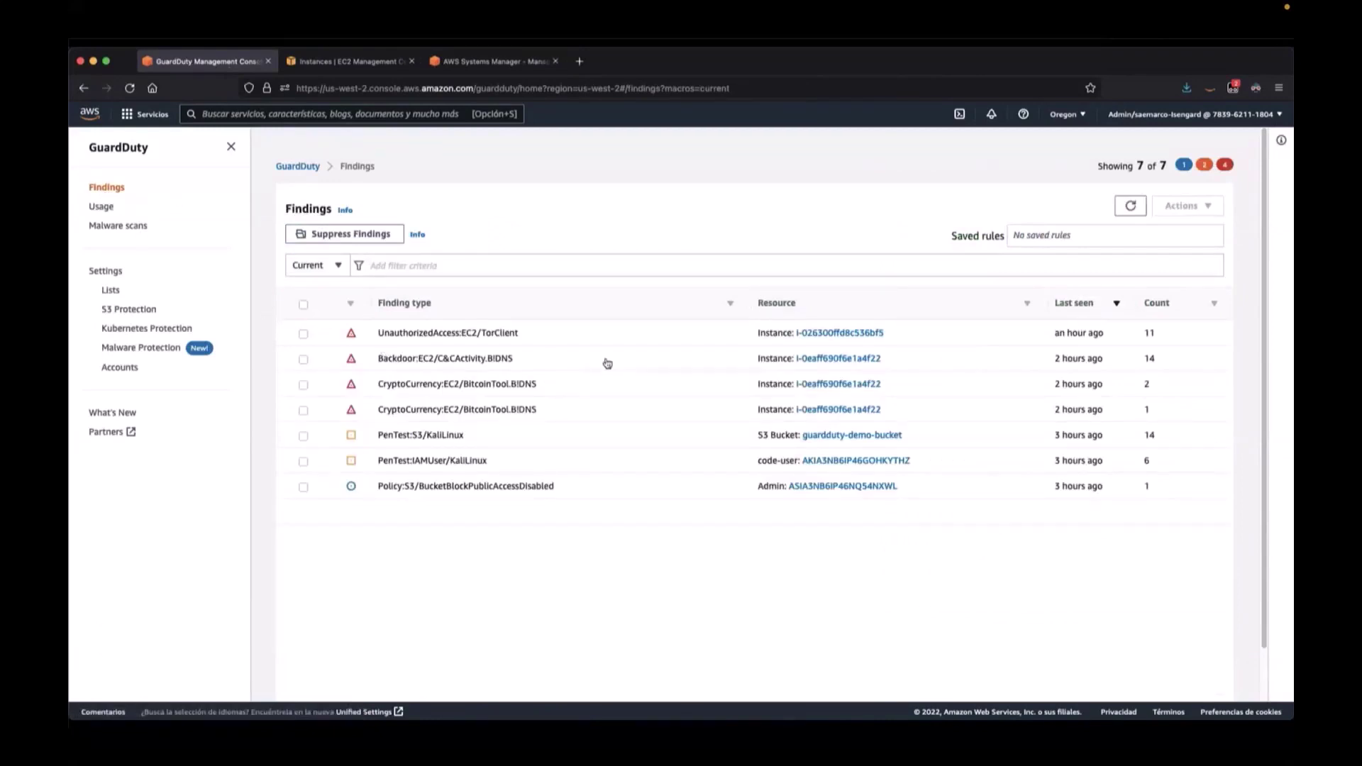
{"action": "left_click", "coordinate": [518, 358]}
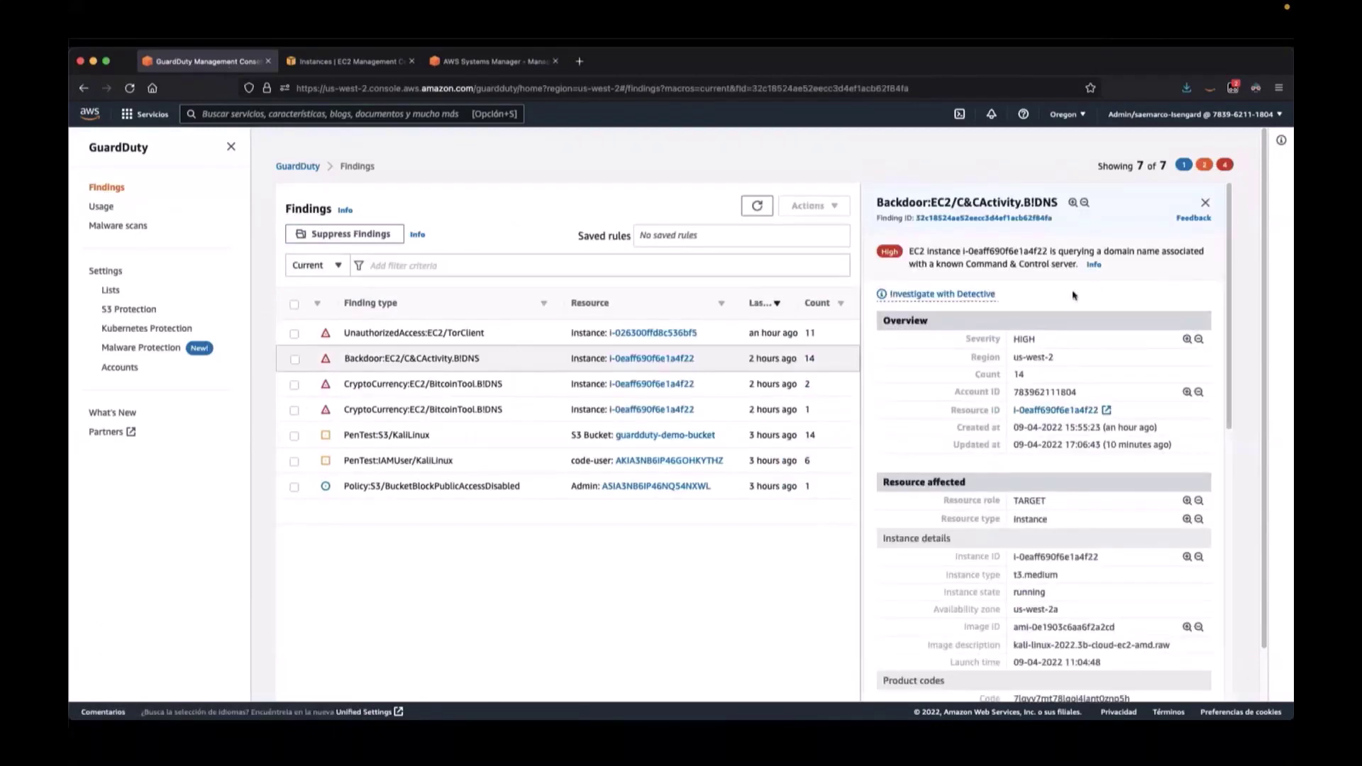
{"action": "scroll", "coordinate": [1040, 406], "scroll_direction": "down", "scroll_amount": 3}
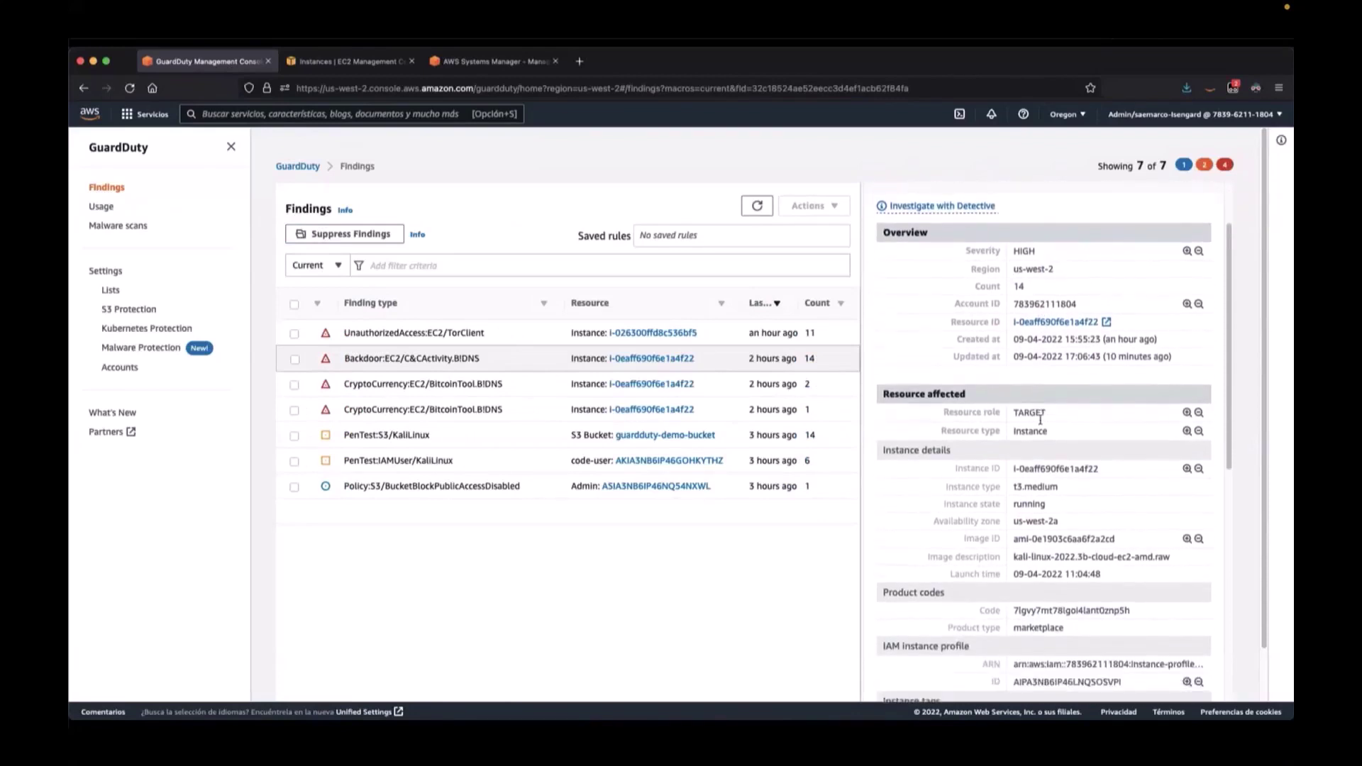
{"action": "scroll", "coordinate": [1045, 450], "scroll_direction": "down", "scroll_amount": 5}
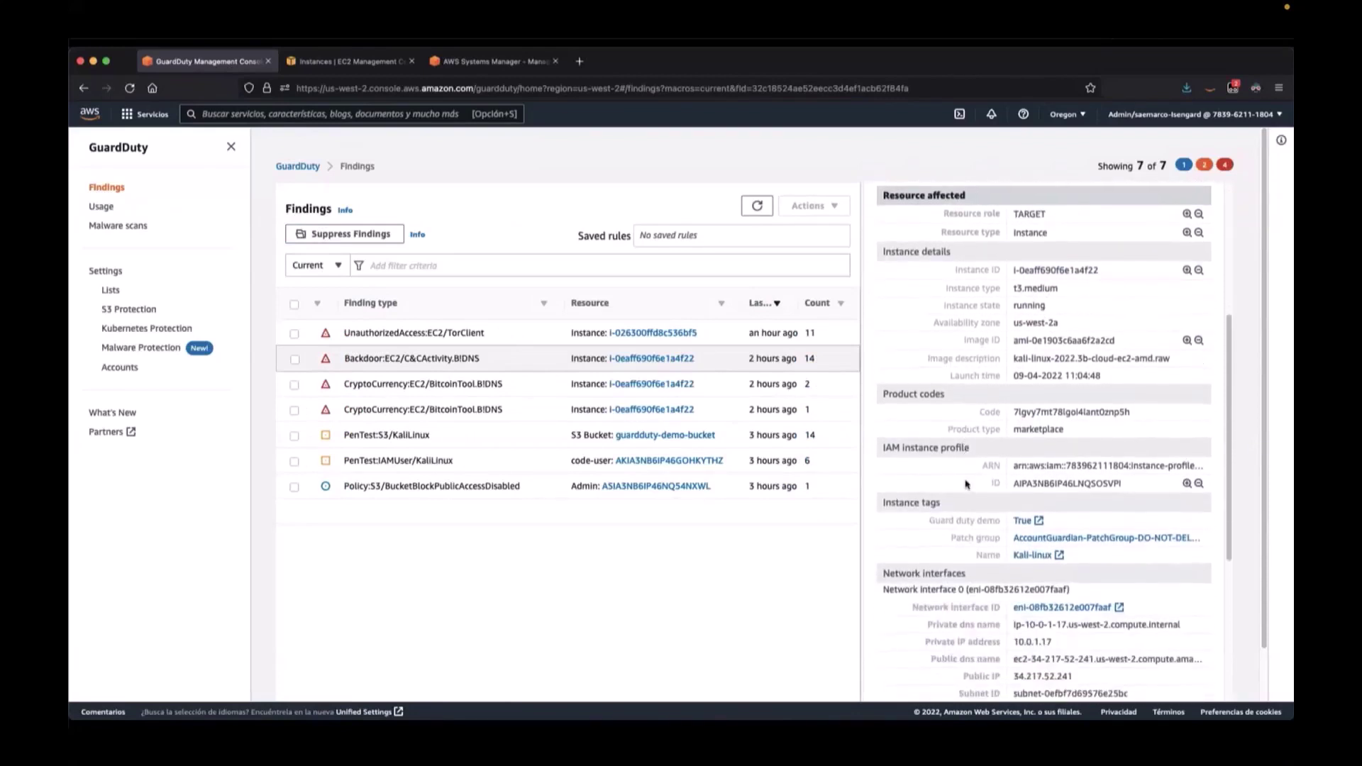
{"action": "scroll", "coordinate": [965, 485], "scroll_direction": "down", "scroll_amount": 8}
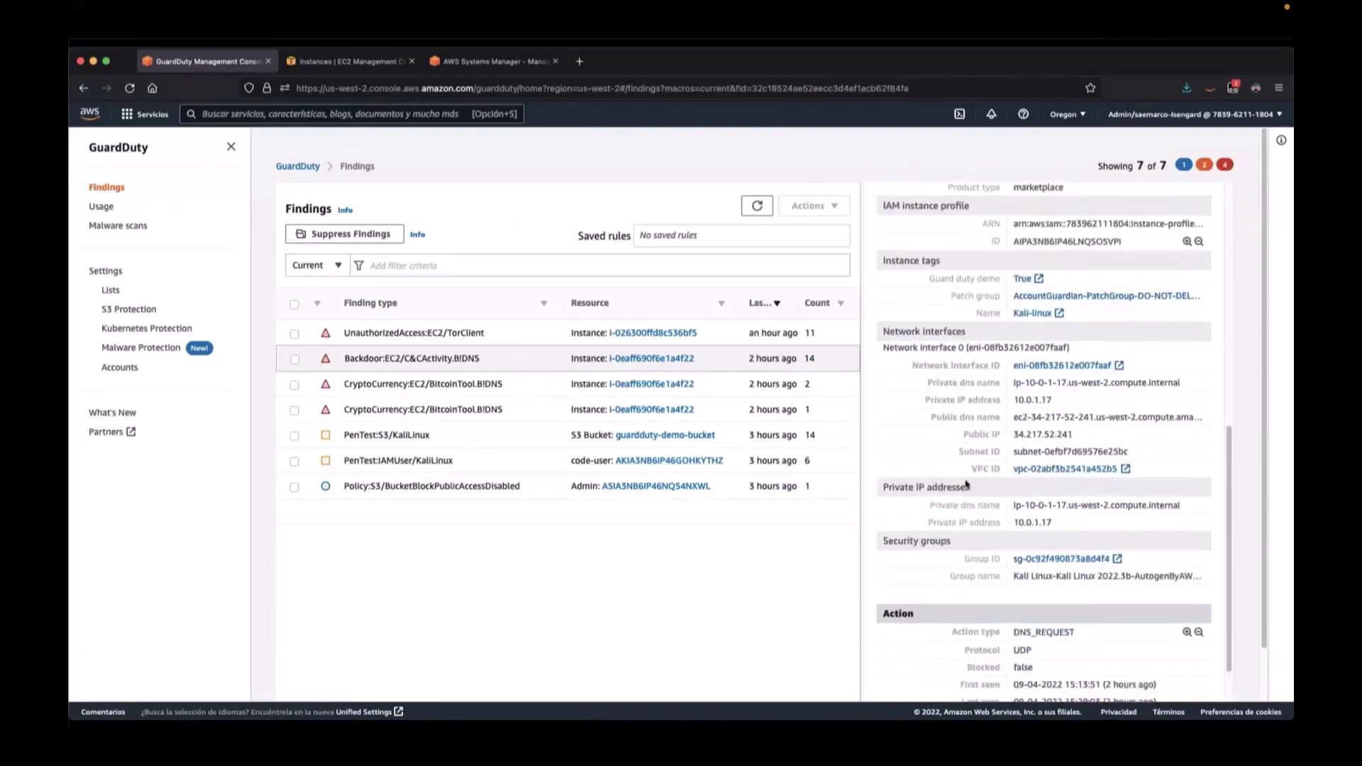
{"action": "scroll", "coordinate": [966, 480], "scroll_direction": "down", "scroll_amount": 3}
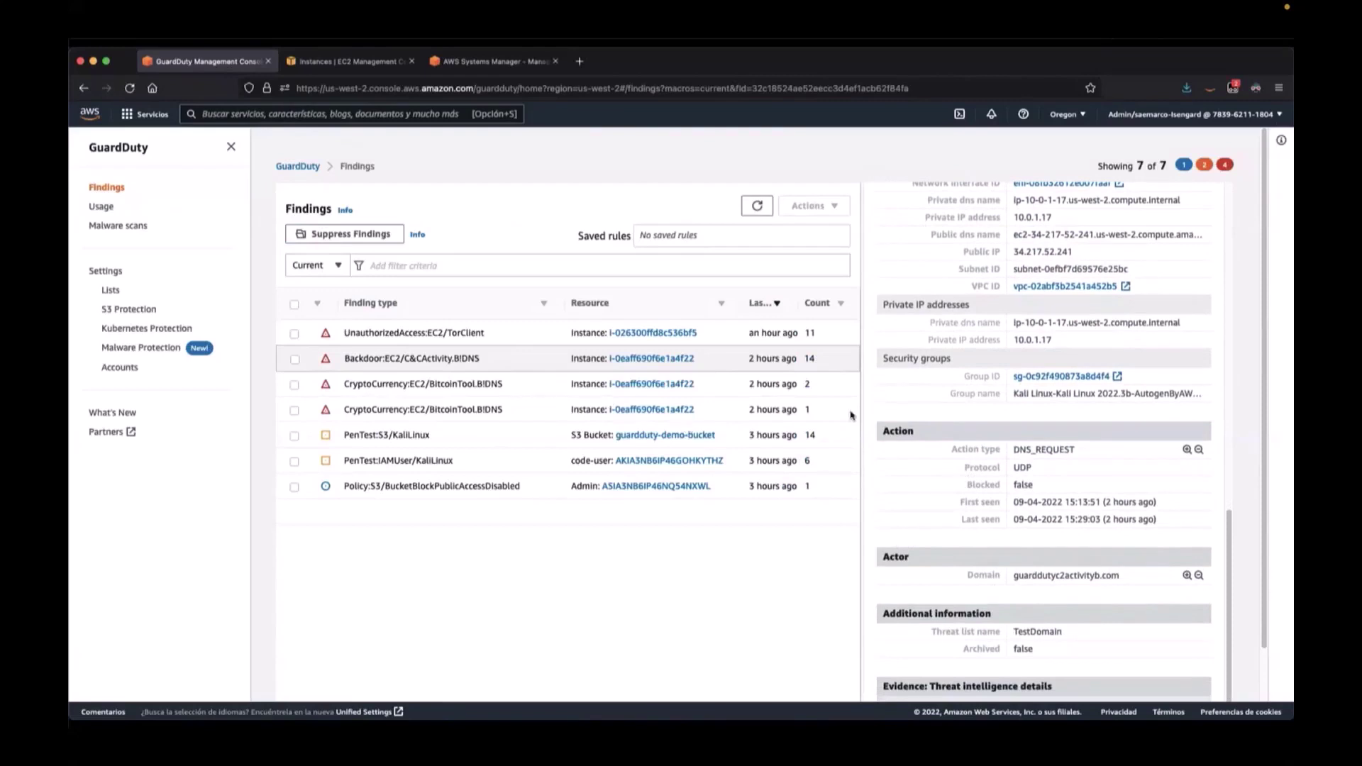
{"action": "scroll", "coordinate": [1014, 406], "scroll_direction": "up", "scroll_amount": 10}
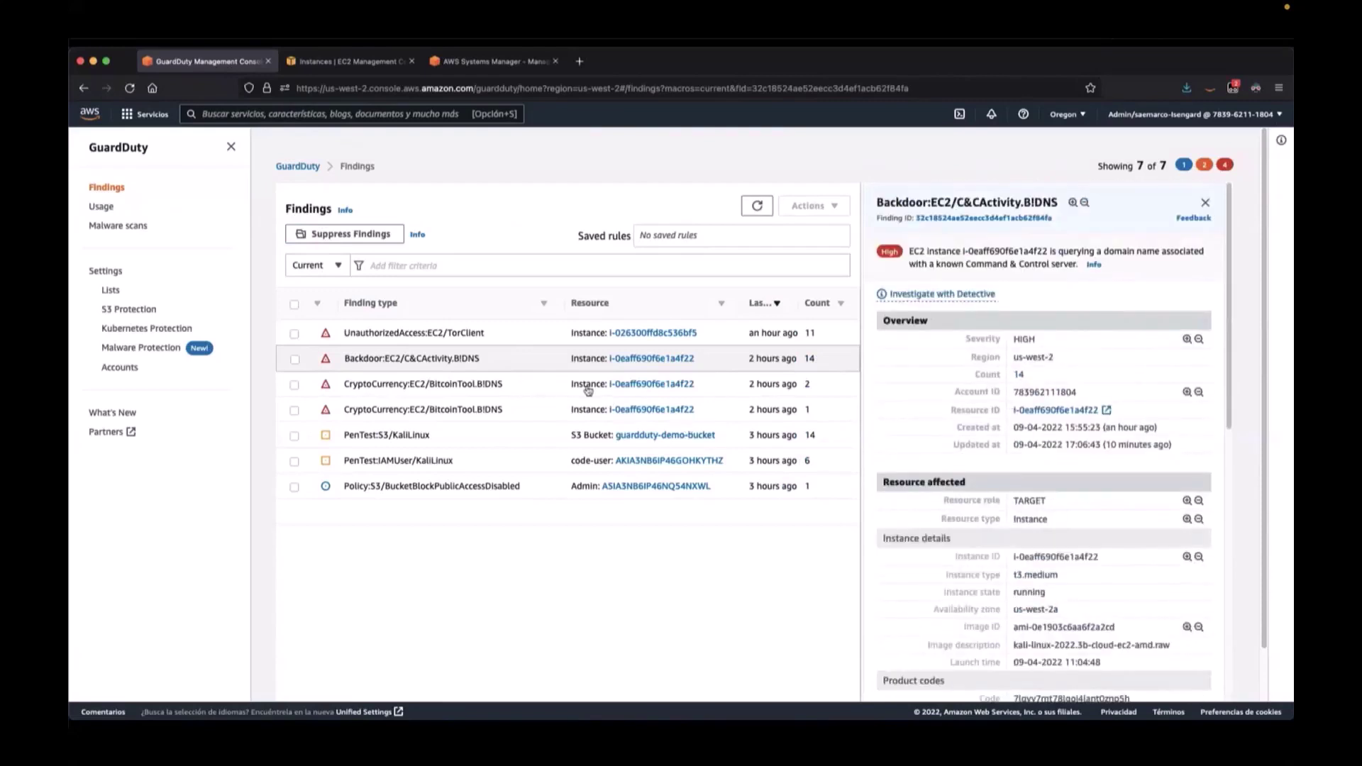
Examine the first CryptoCurrency:EC2/BitcoinTool.B!DNS finding's overview, affected instance, network, action and actor domain details.
{"action": "left_click", "coordinate": [537, 389]}
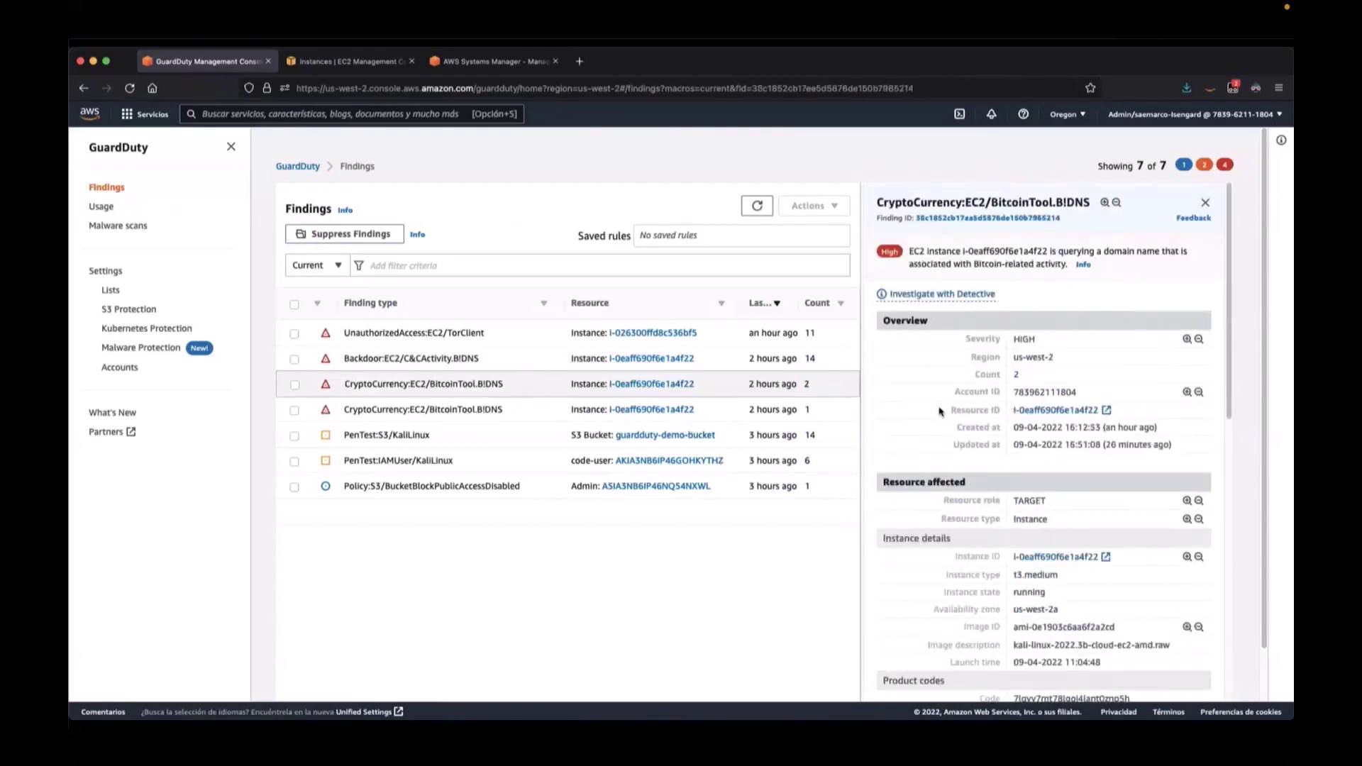
{"action": "scroll", "coordinate": [948, 413], "scroll_direction": "down", "scroll_amount": 2}
{"action": "scroll", "coordinate": [940, 466], "scroll_direction": "down", "scroll_amount": 5}
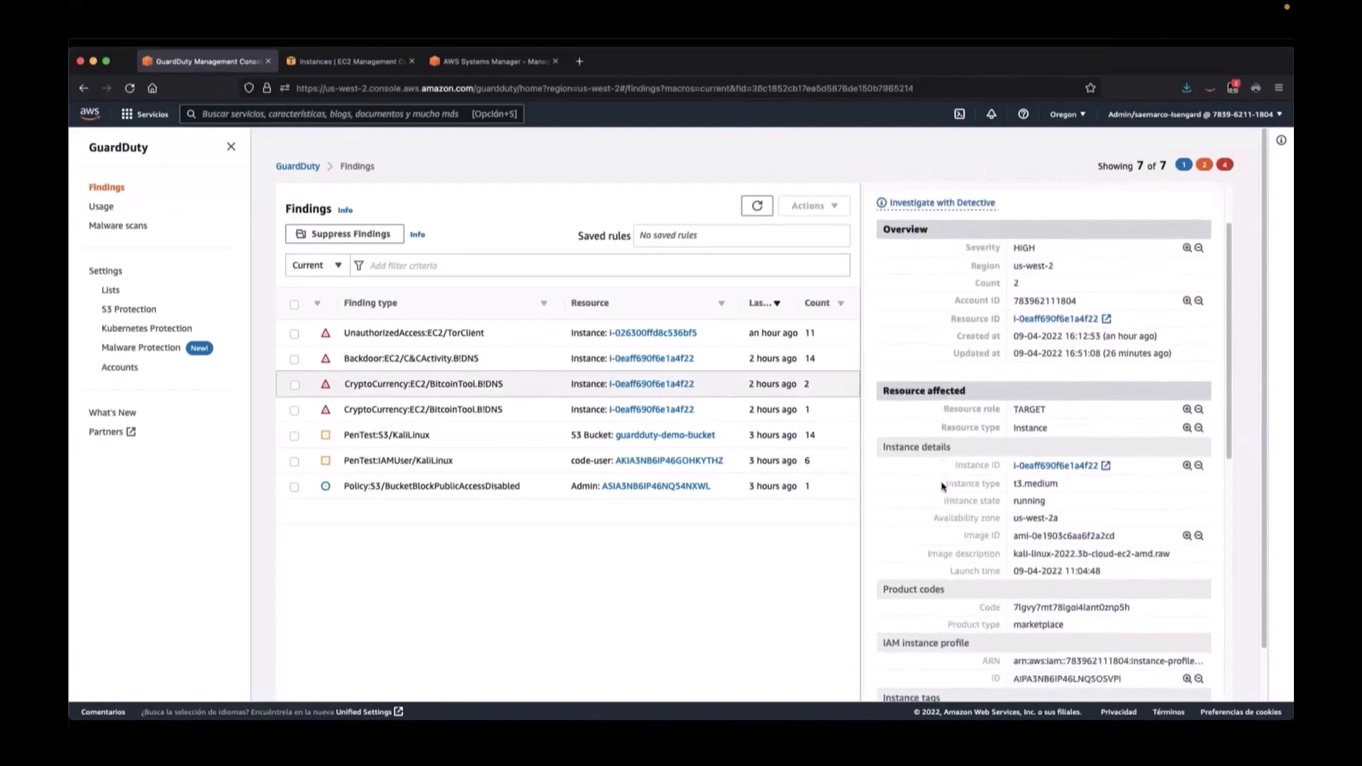
{"action": "scroll", "coordinate": [941, 483], "scroll_direction": "down", "scroll_amount": 6}
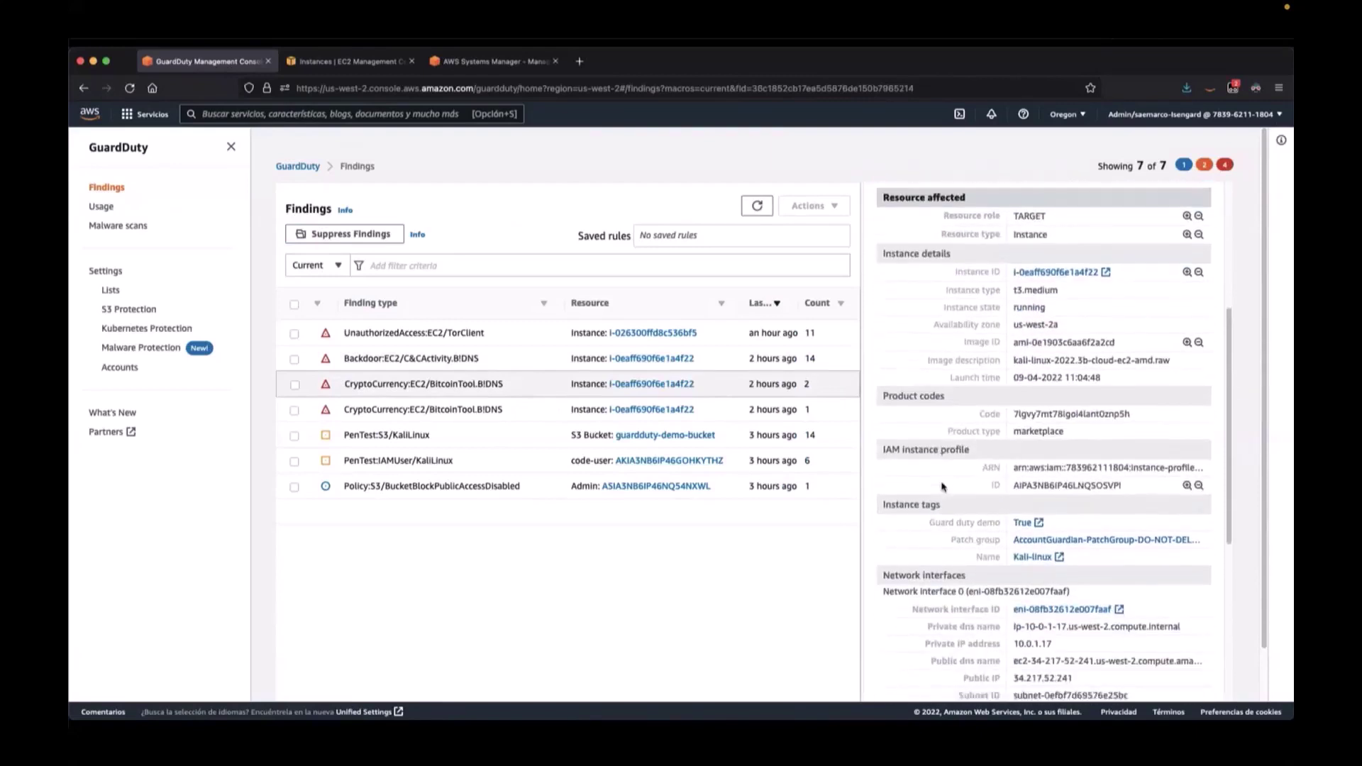
{"action": "scroll", "coordinate": [943, 487], "scroll_direction": "down", "scroll_amount": 7}
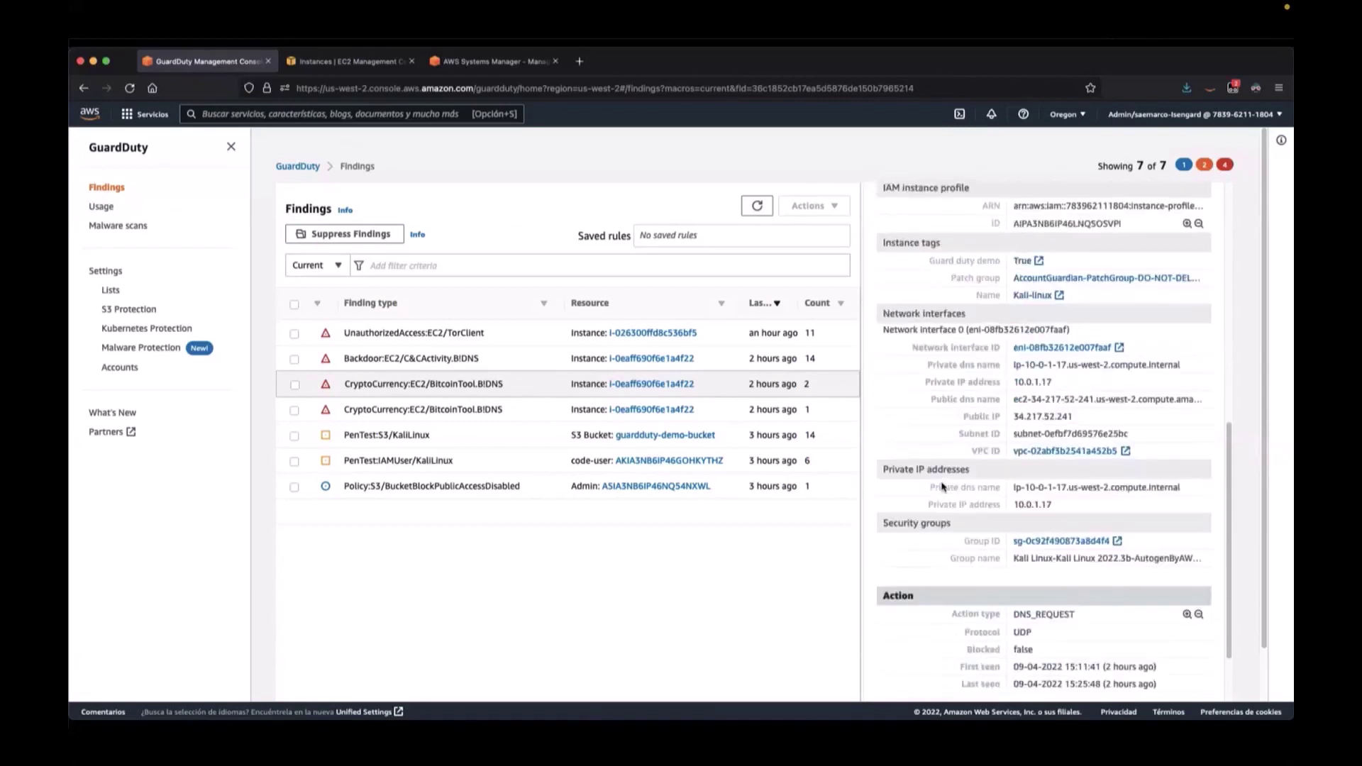
{"action": "scroll", "coordinate": [944, 489], "scroll_direction": "down", "scroll_amount": 2}
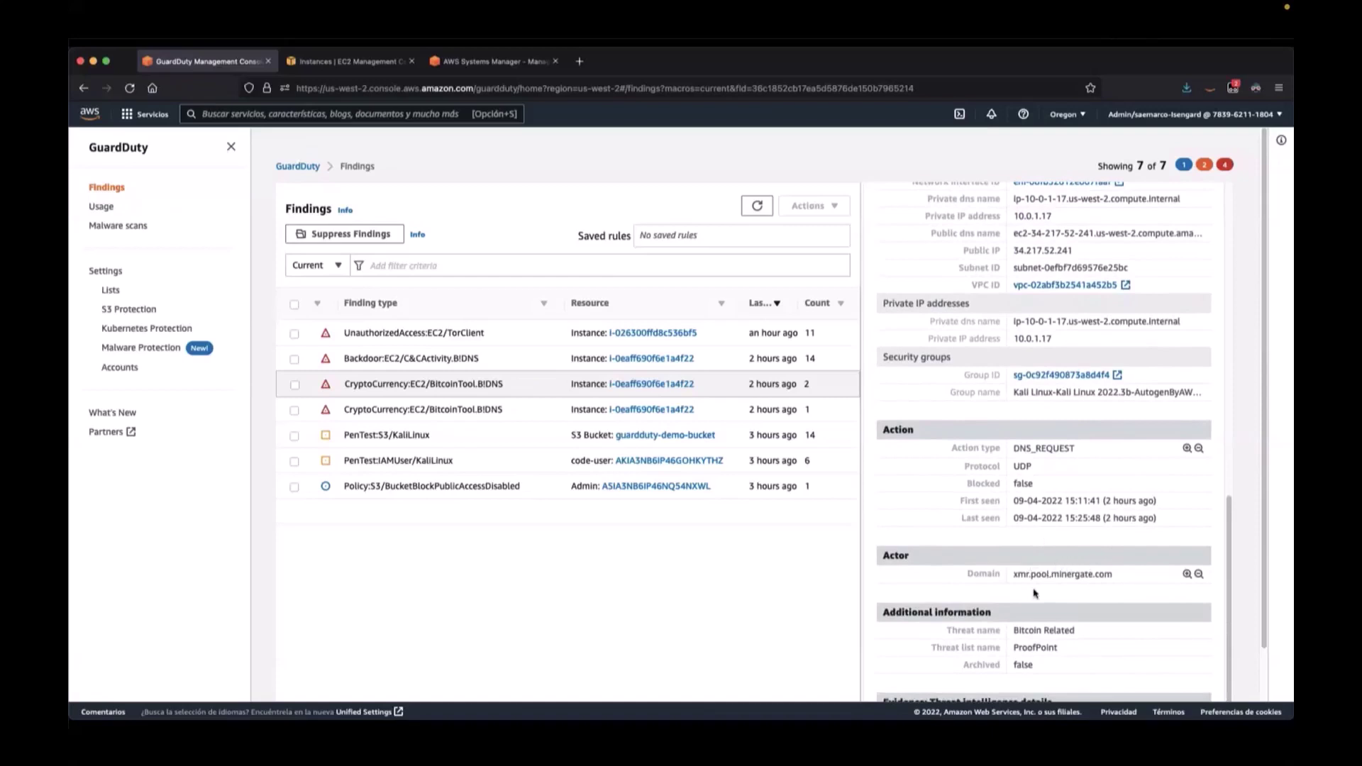
{"action": "scroll", "coordinate": [1034, 594], "scroll_direction": "down", "scroll_amount": 2}
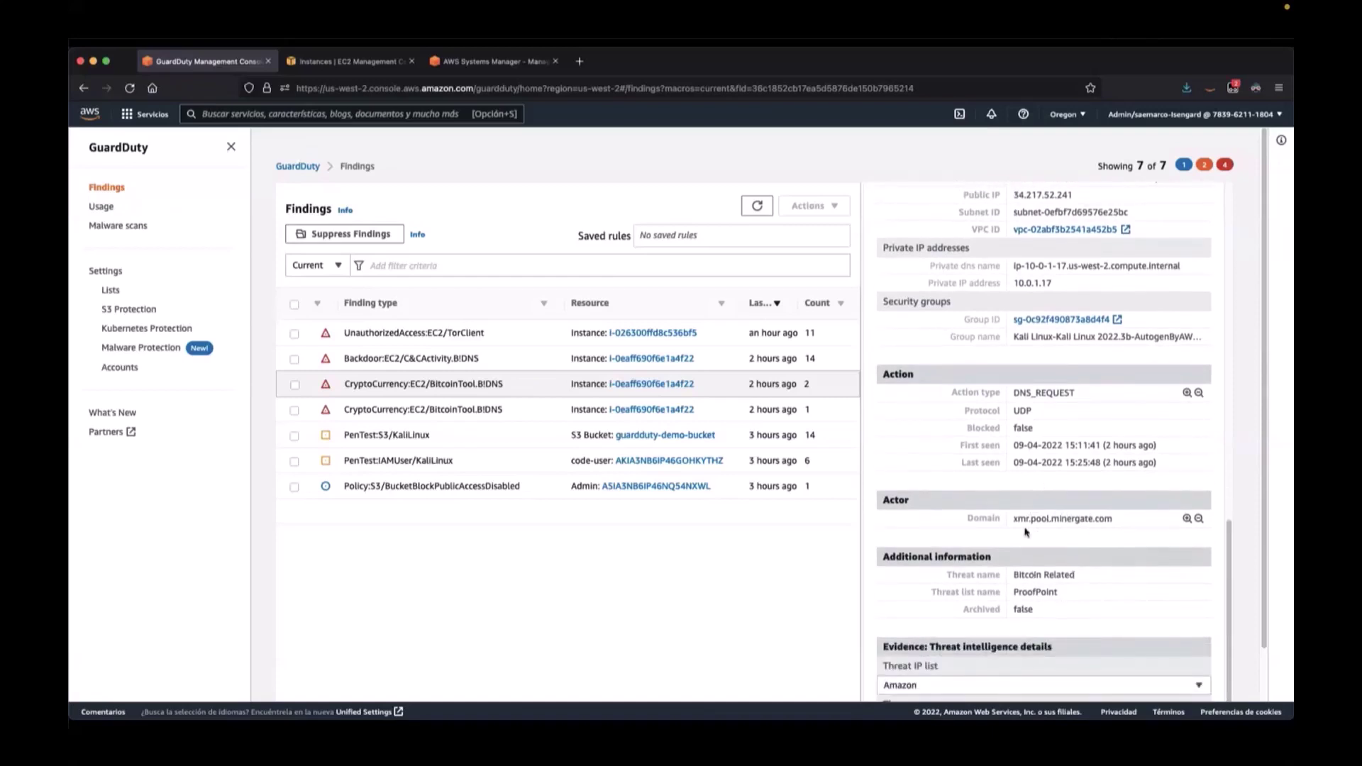
Examine the second CryptoCurrency:EC2/BitcoinTool.B!DNS finding's action, actor domain, additional information and overview.
{"action": "left_click", "coordinate": [532, 409]}
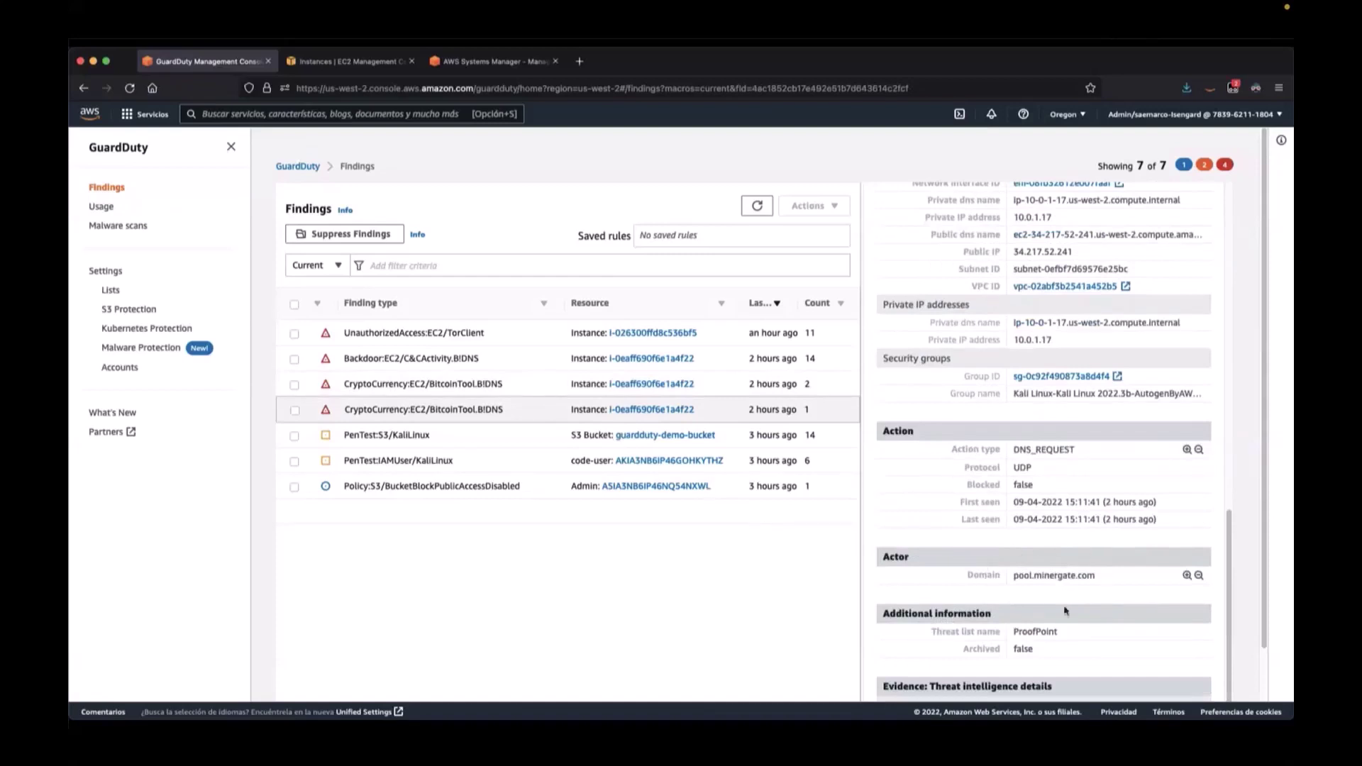
{"action": "scroll", "coordinate": [1013, 591], "scroll_direction": "down", "scroll_amount": 1}
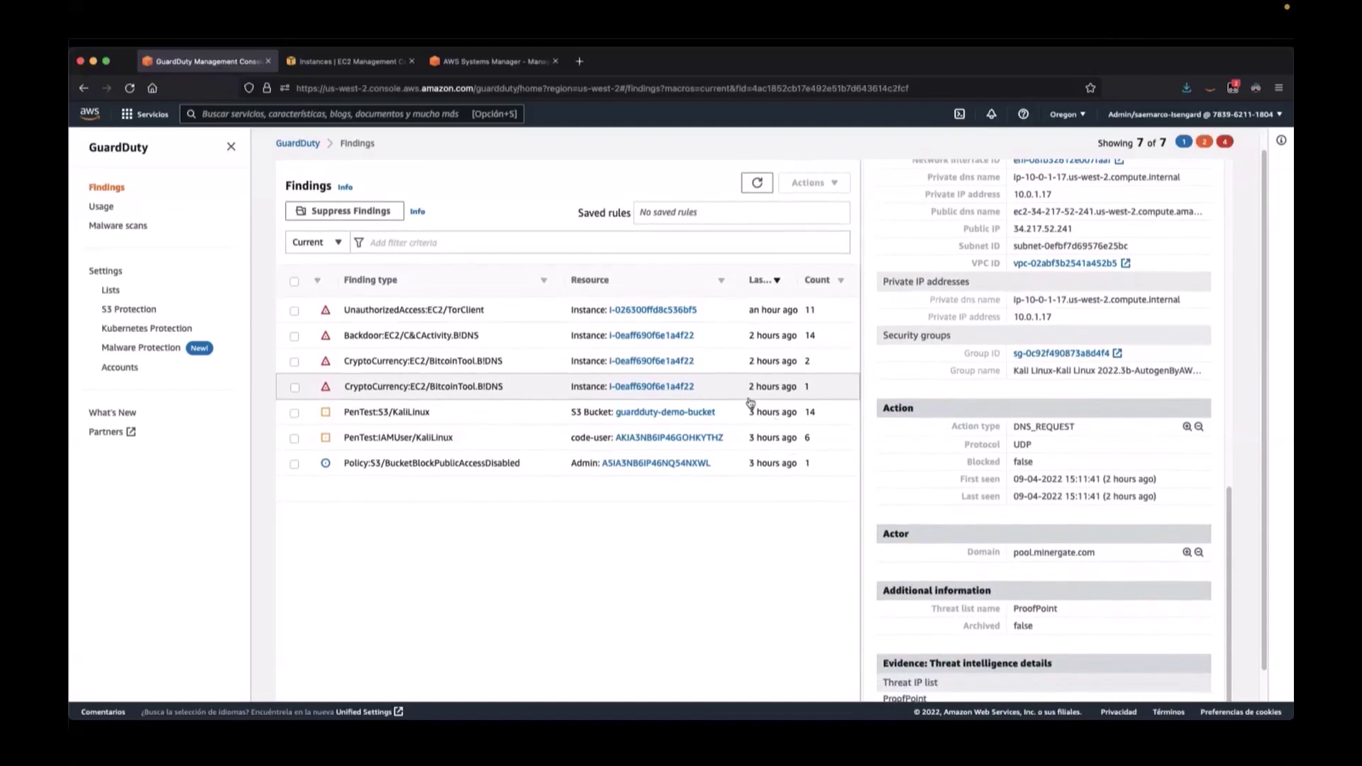
{"action": "scroll", "coordinate": [944, 393], "scroll_direction": "up", "scroll_amount": 3}
{"action": "scroll", "coordinate": [945, 392], "scroll_direction": "up", "scroll_amount": 10}
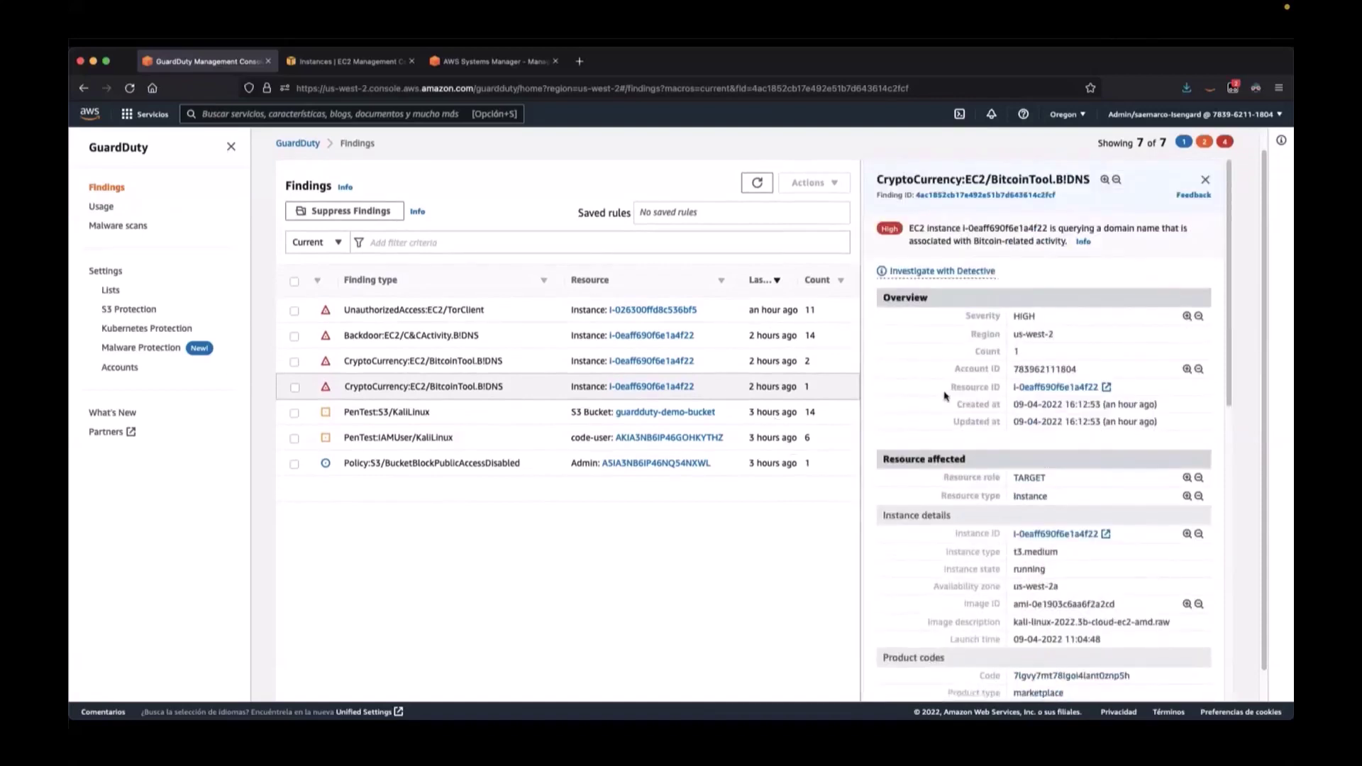
Examine the PenTest:S3/KaliLinux finding's affected bucket, access key, API action, and actor location and organization details.
{"action": "left_click", "coordinate": [533, 417]}
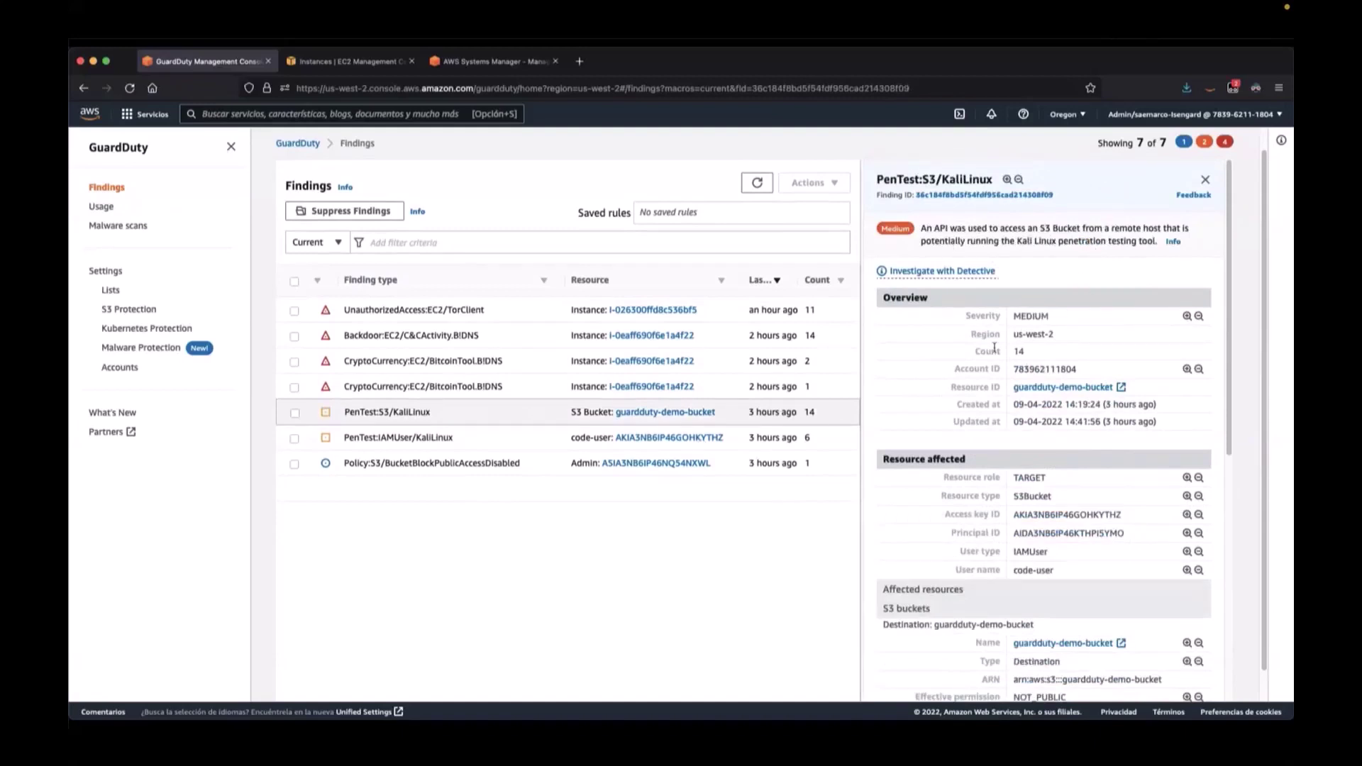
{"action": "scroll", "coordinate": [969, 438], "scroll_direction": "down", "scroll_amount": 1}
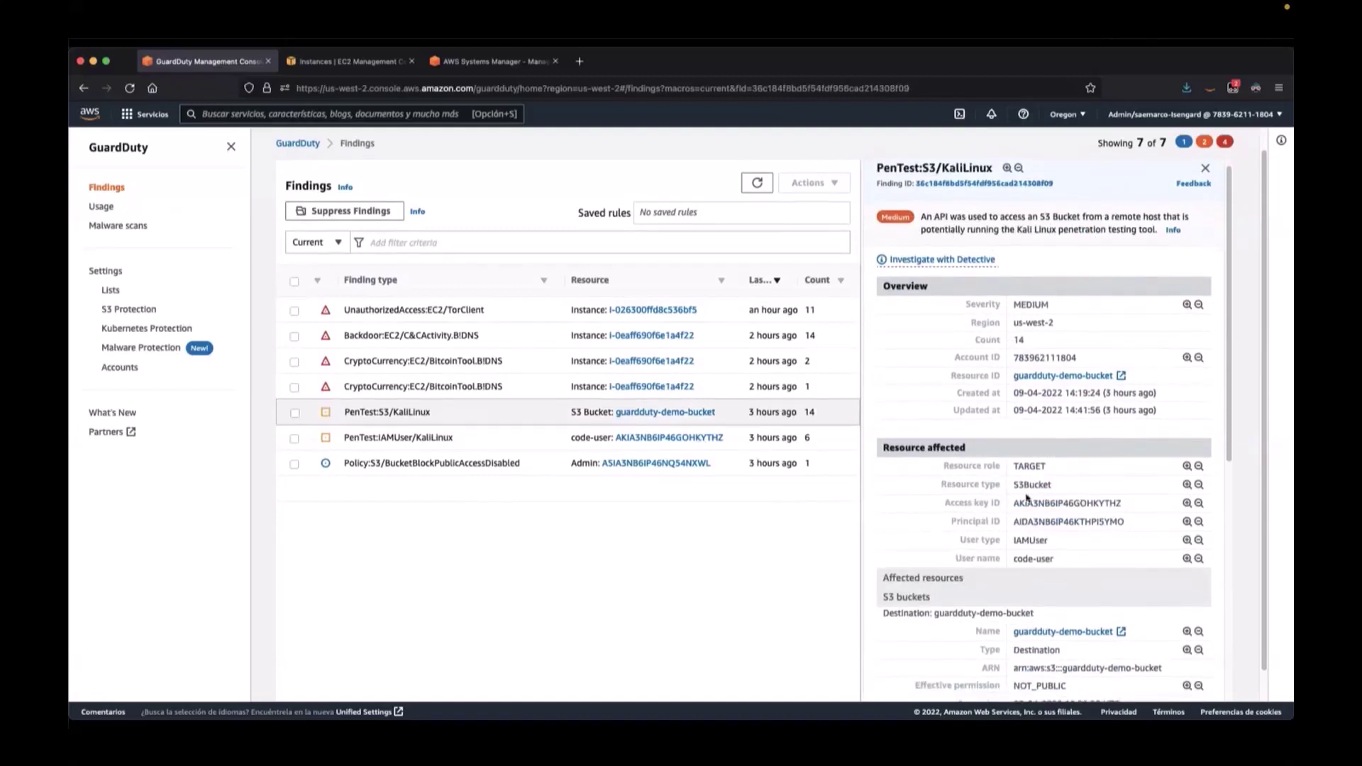
{"action": "scroll", "coordinate": [1027, 499], "scroll_direction": "down", "scroll_amount": 3}
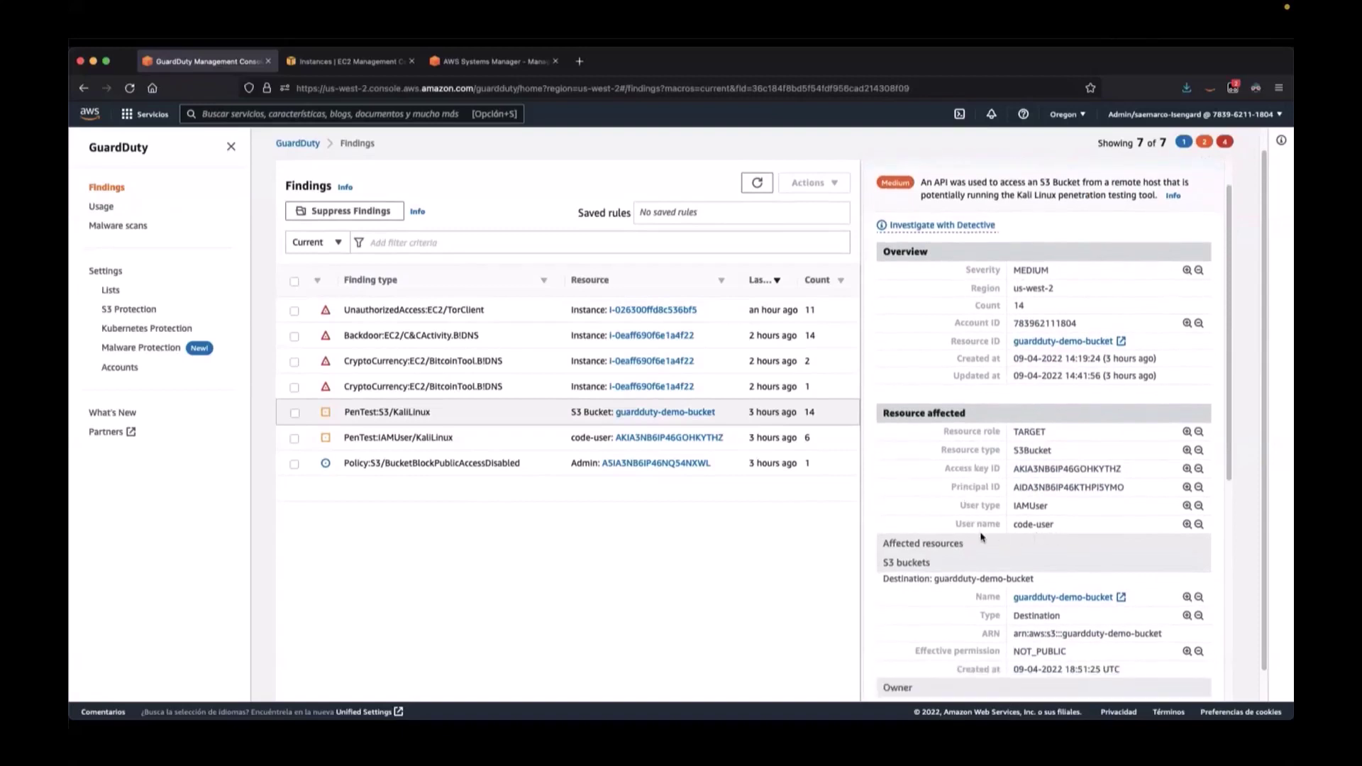
{"action": "scroll", "coordinate": [983, 537], "scroll_direction": "down", "scroll_amount": 5}
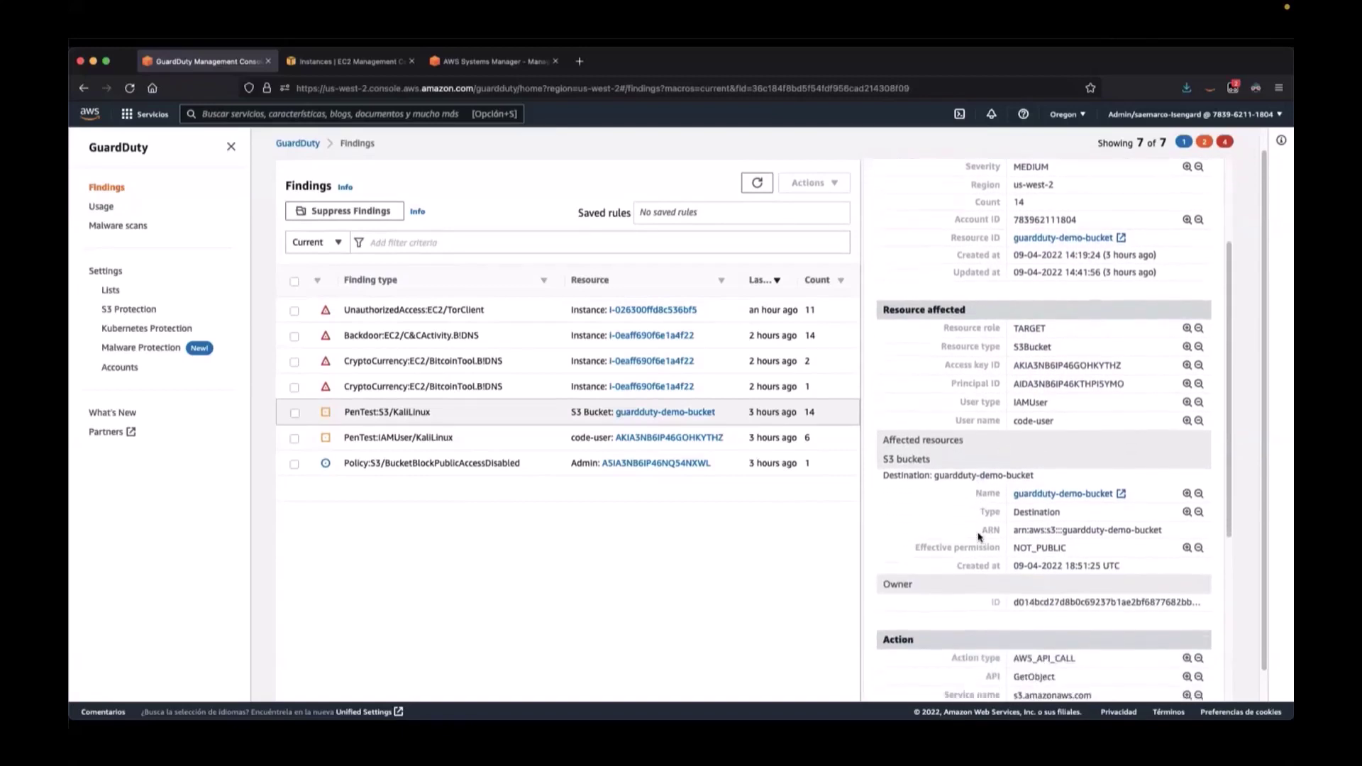
{"action": "scroll", "coordinate": [978, 538], "scroll_direction": "down", "scroll_amount": 6}
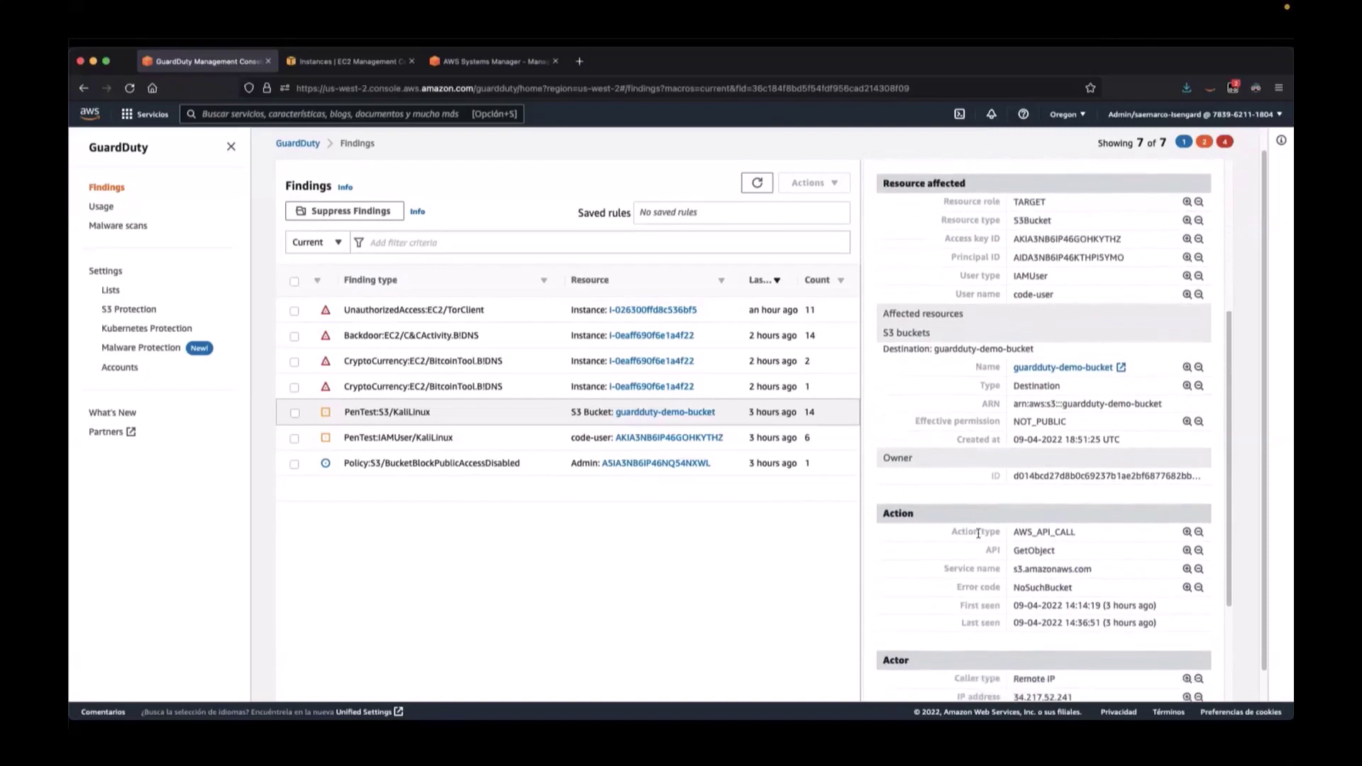
{"action": "scroll", "coordinate": [995, 553], "scroll_direction": "down", "scroll_amount": 5}
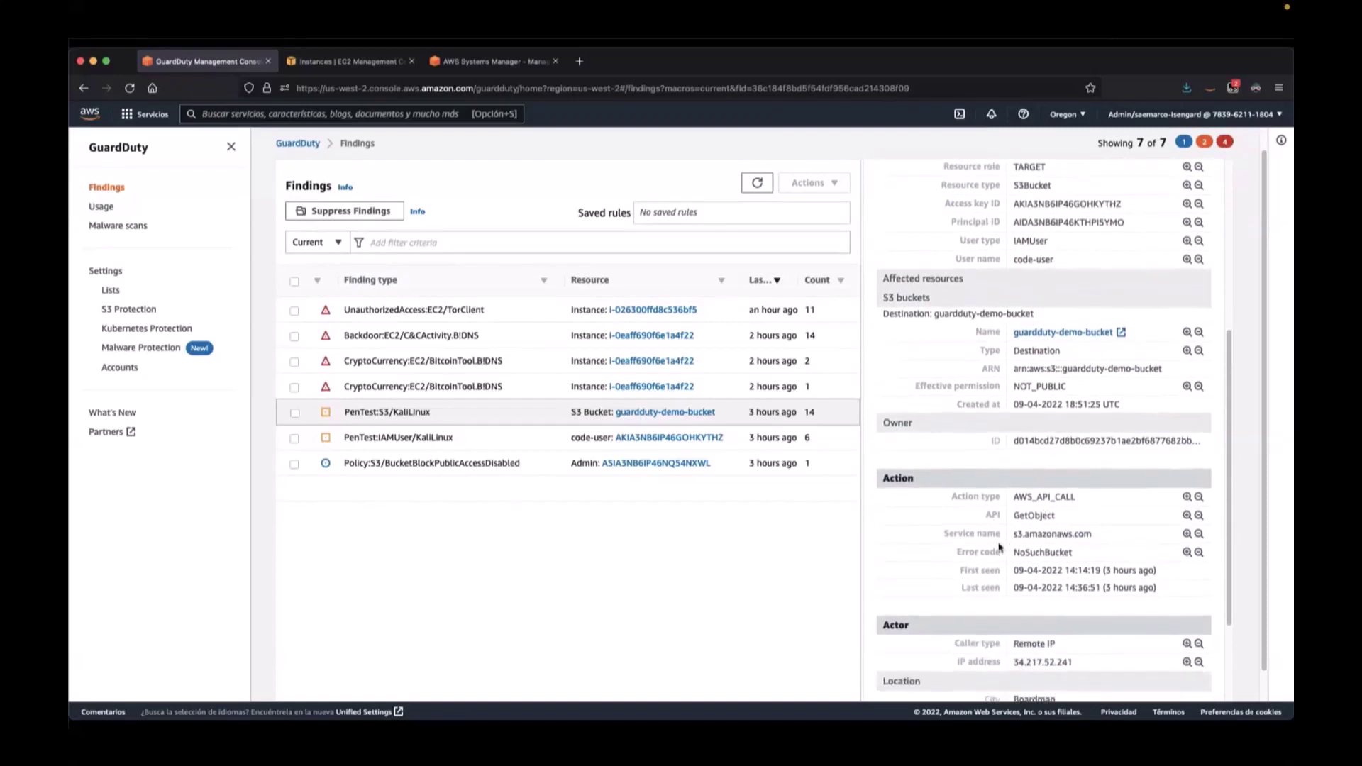
{"action": "scroll", "coordinate": [995, 576], "scroll_direction": "down", "scroll_amount": 2}
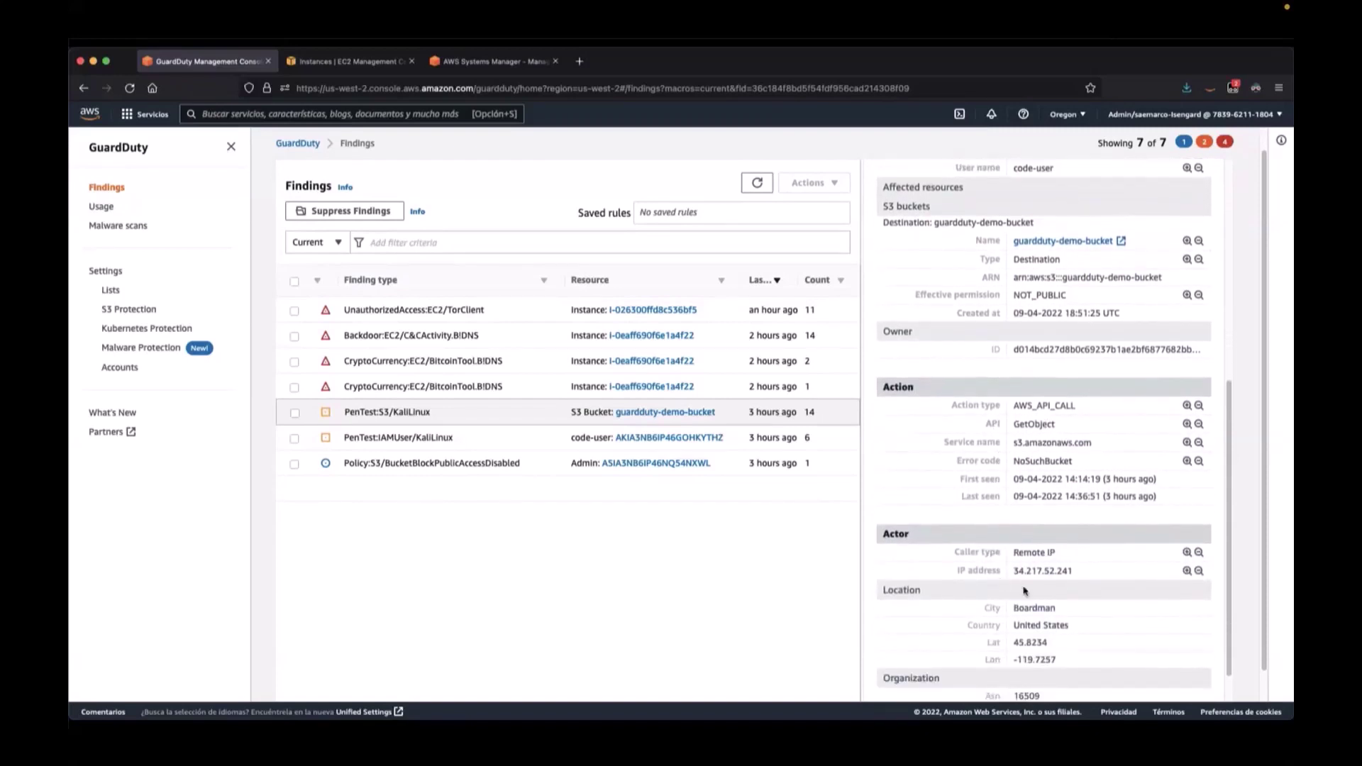
{"action": "scroll", "coordinate": [1024, 591], "scroll_direction": "down", "scroll_amount": 5}
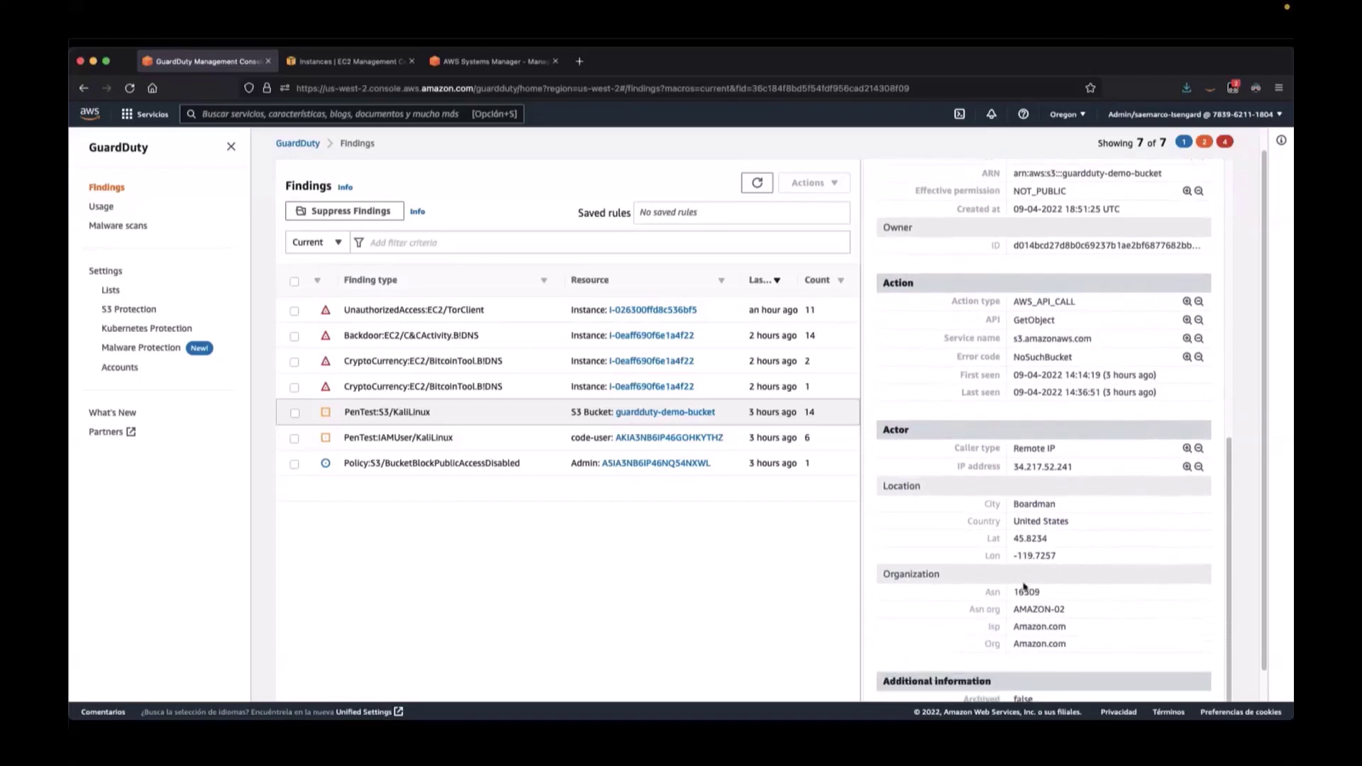
{"action": "scroll", "coordinate": [1044, 576], "scroll_direction": "down", "scroll_amount": 1}
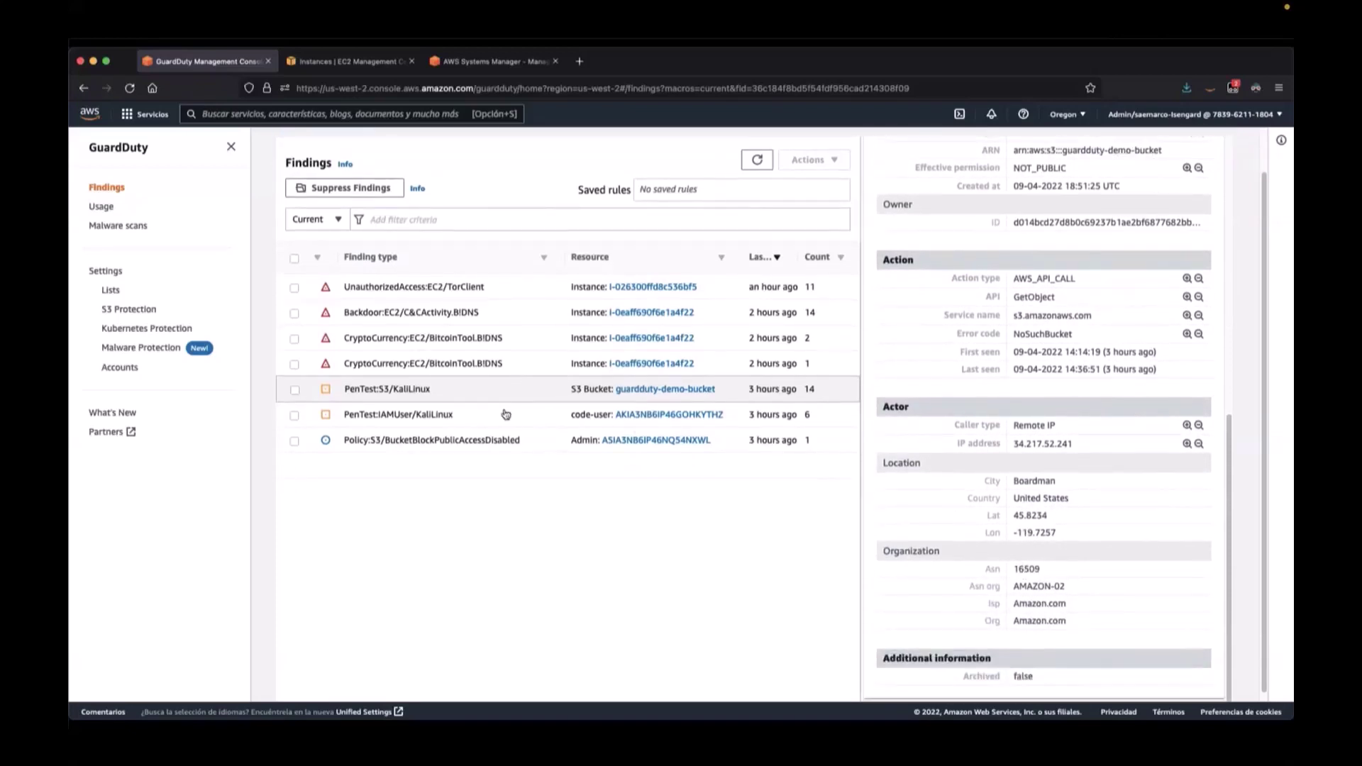
{"action": "scroll", "coordinate": [1070, 440], "scroll_direction": "up", "scroll_amount": 10}
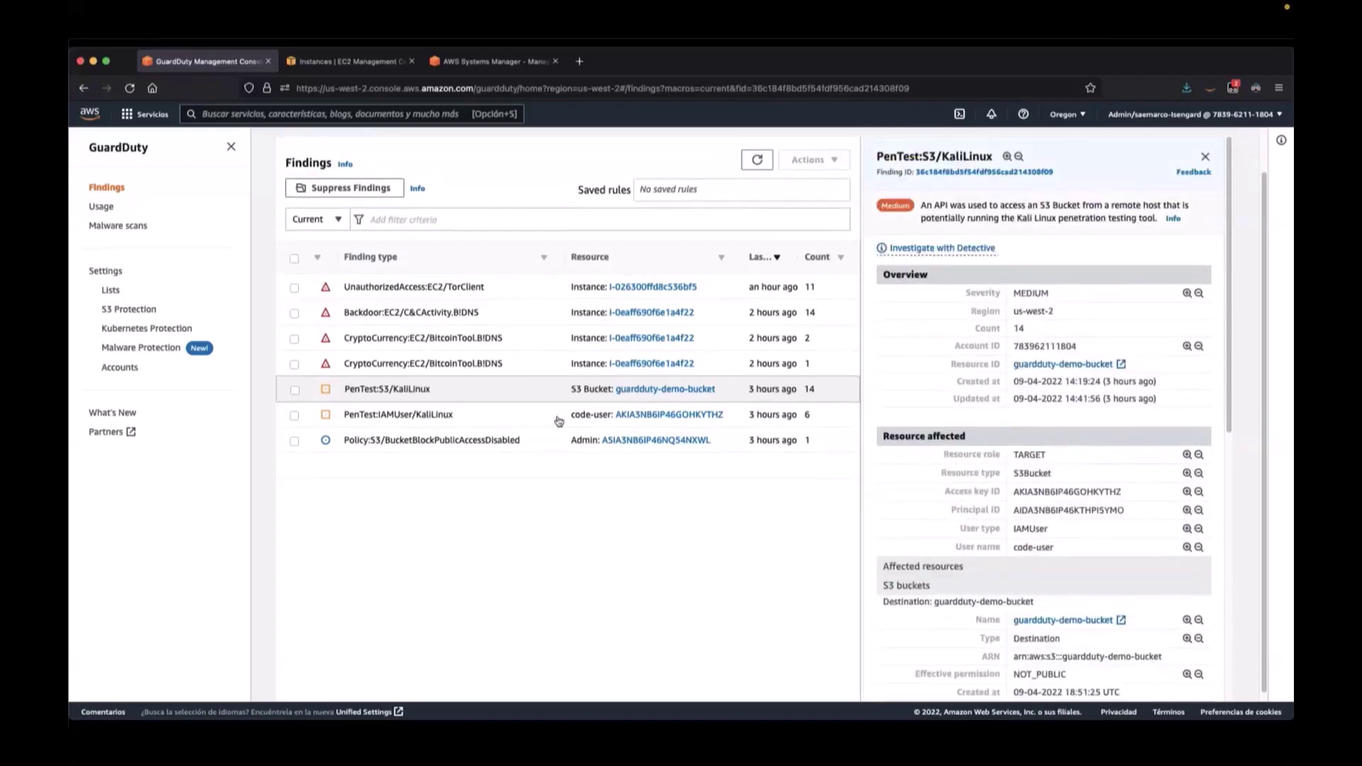
Examine the PenTest:IAMUser/KaliLinux finding's overview, affected IAM user, API action and actor details.
{"action": "left_click", "coordinate": [535, 419]}
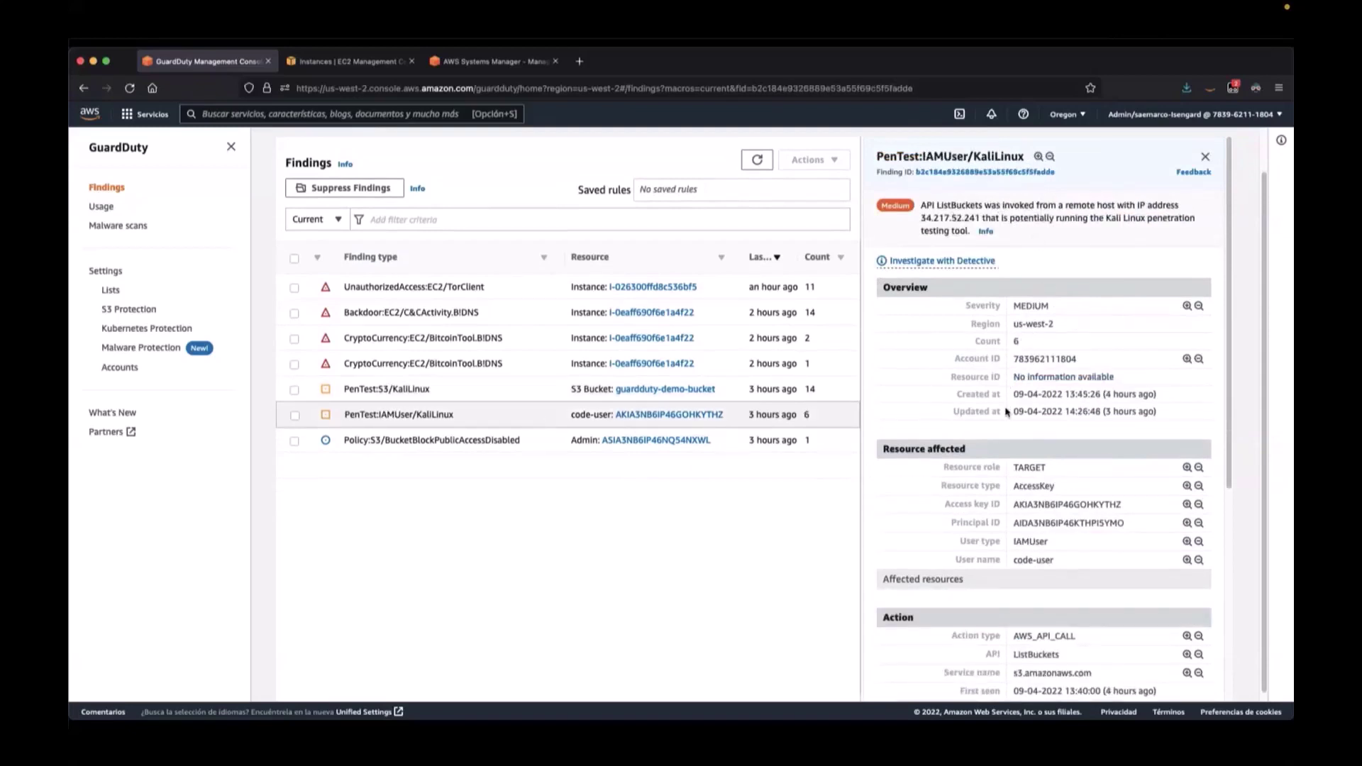
{"action": "scroll", "coordinate": [1015, 454], "scroll_direction": "down", "scroll_amount": 1}
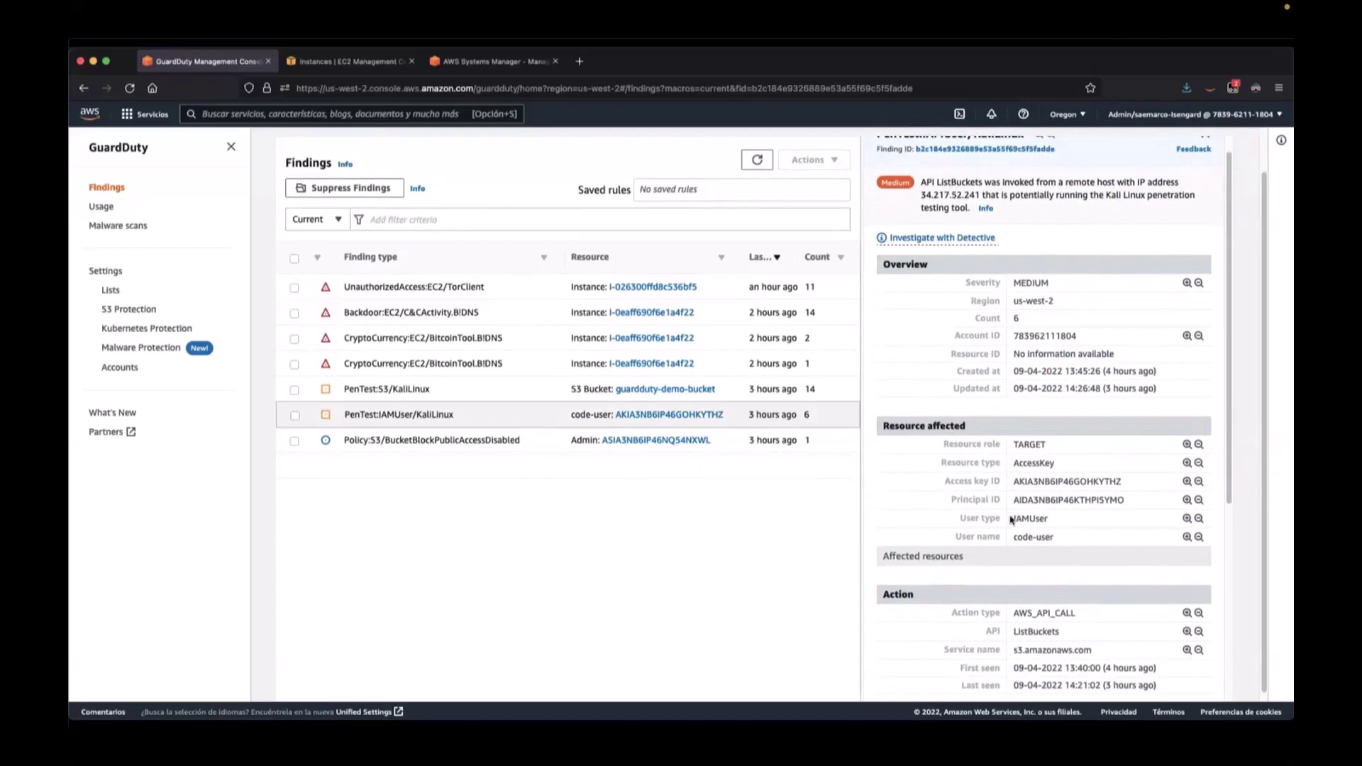
{"action": "scroll", "coordinate": [1013, 521], "scroll_direction": "down", "scroll_amount": 3}
{"action": "scroll", "coordinate": [1010, 520], "scroll_direction": "down", "scroll_amount": 2}
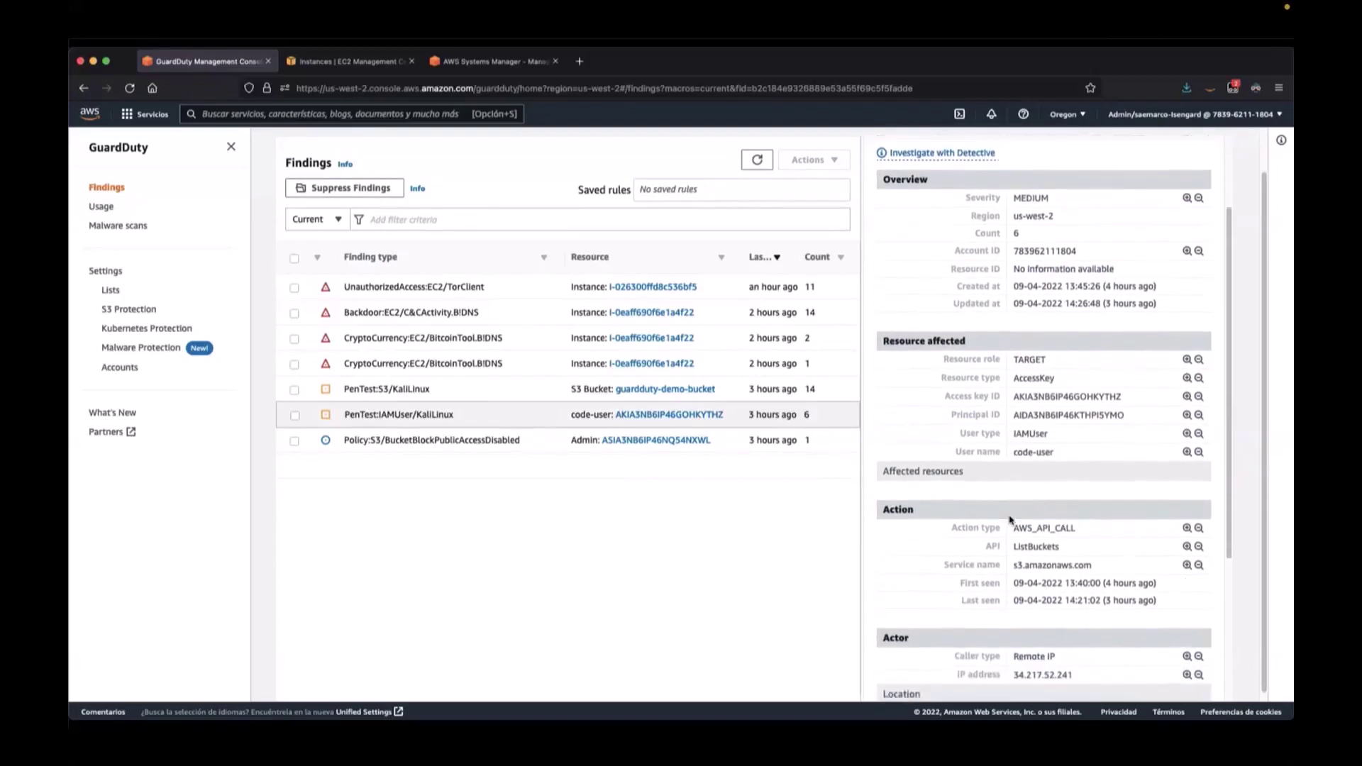
{"action": "scroll", "coordinate": [1008, 541], "scroll_direction": "down", "scroll_amount": 6}
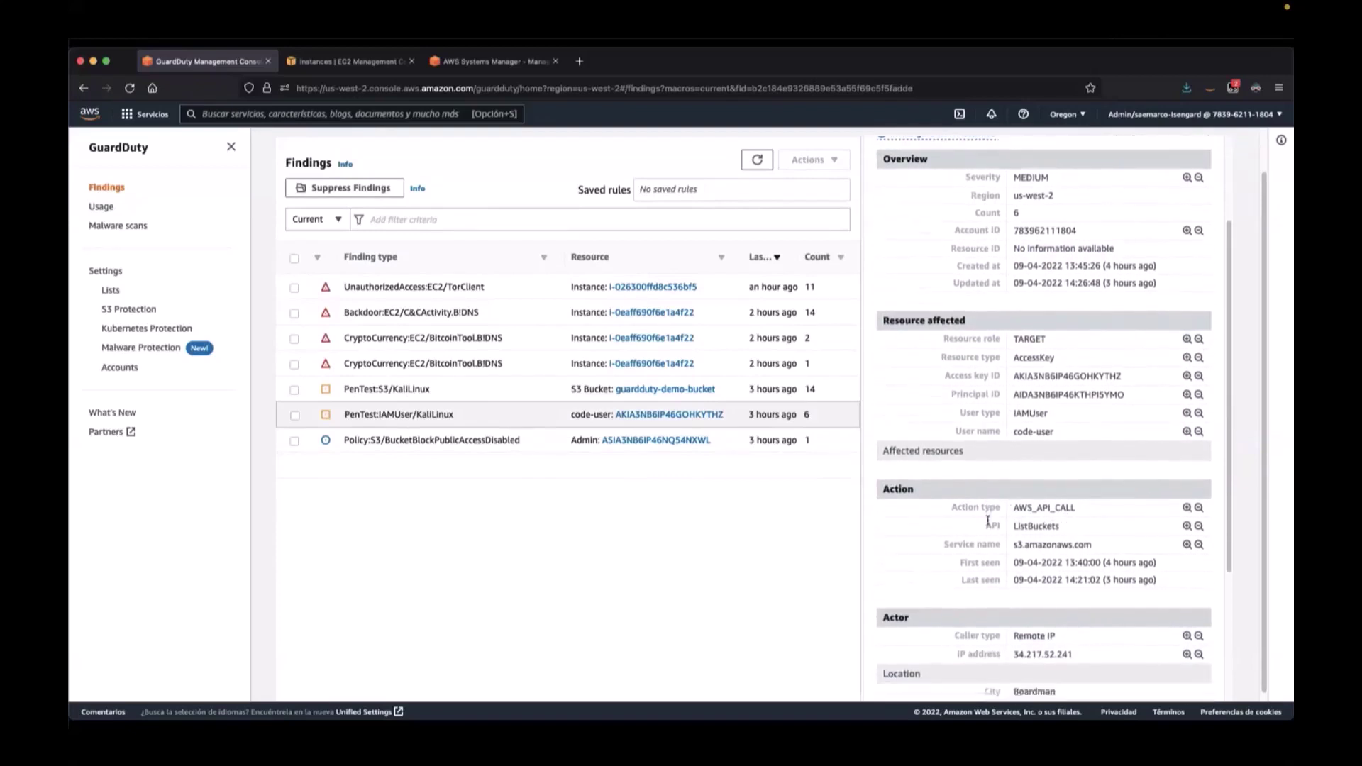
{"action": "scroll", "coordinate": [1009, 542], "scroll_direction": "down", "scroll_amount": 3}
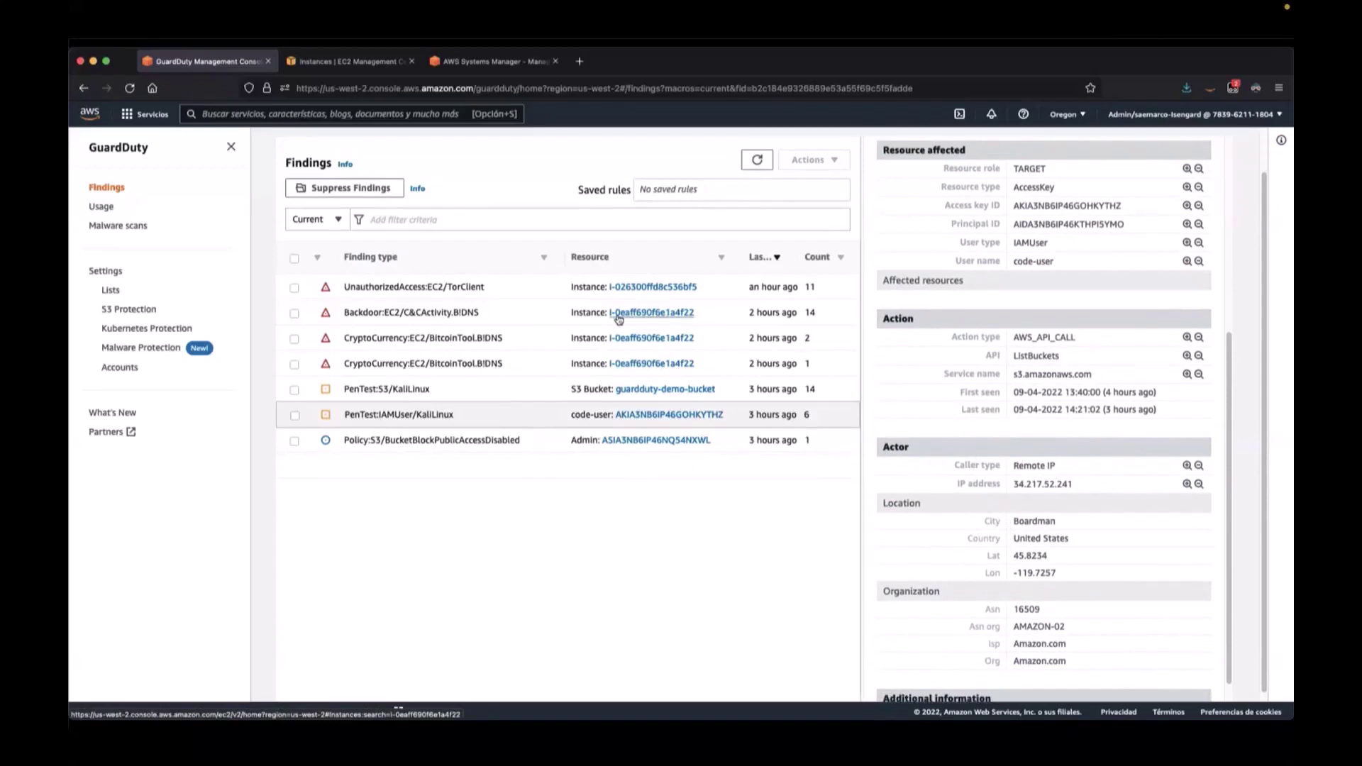
Open the Backdoor finding's affected EC2 instance in a separate browser tab and inspect the Kali-linux instance summary in an enlarged details pane.
{"action": "right_click", "coordinate": [645, 315]}
{"action": "left_click", "coordinate": [650, 318]}
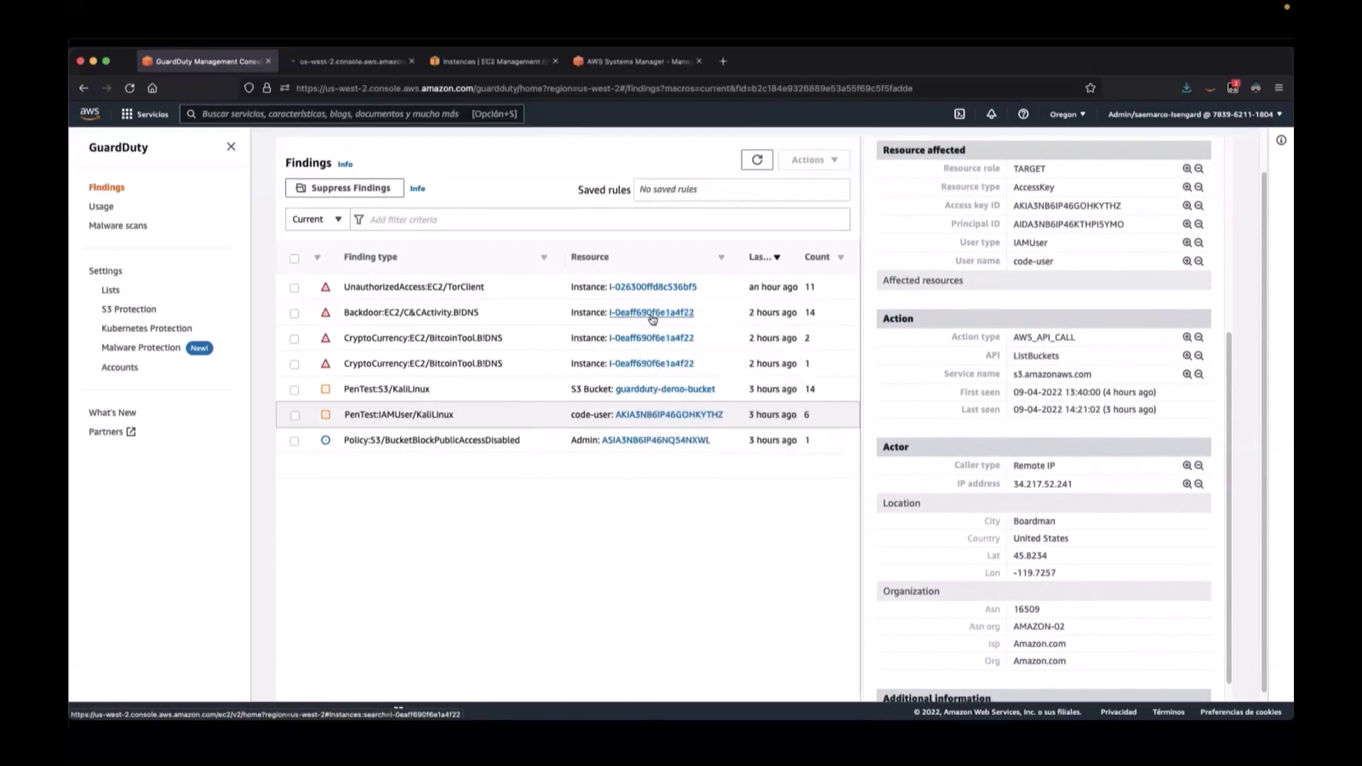
{"action": "left_click", "coordinate": [360, 61]}
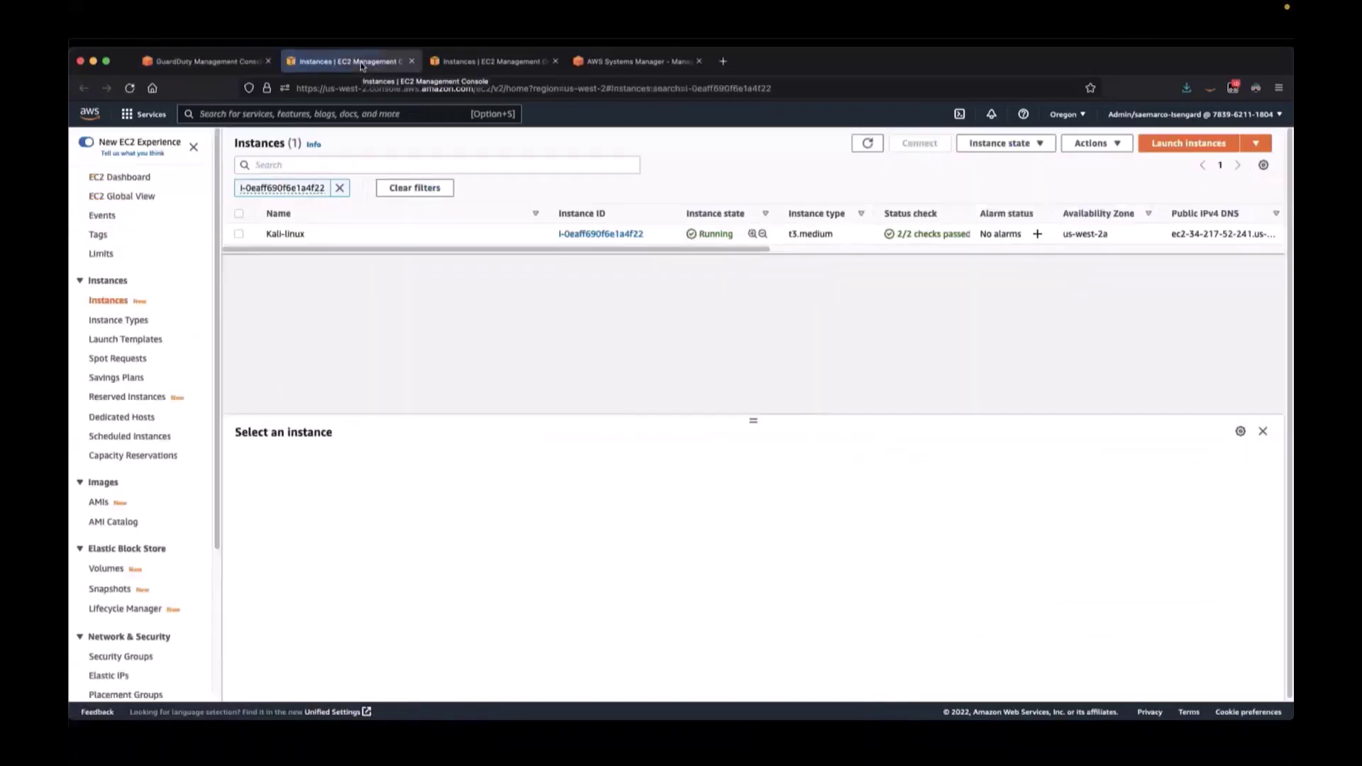
{"action": "left_click", "coordinate": [239, 235]}
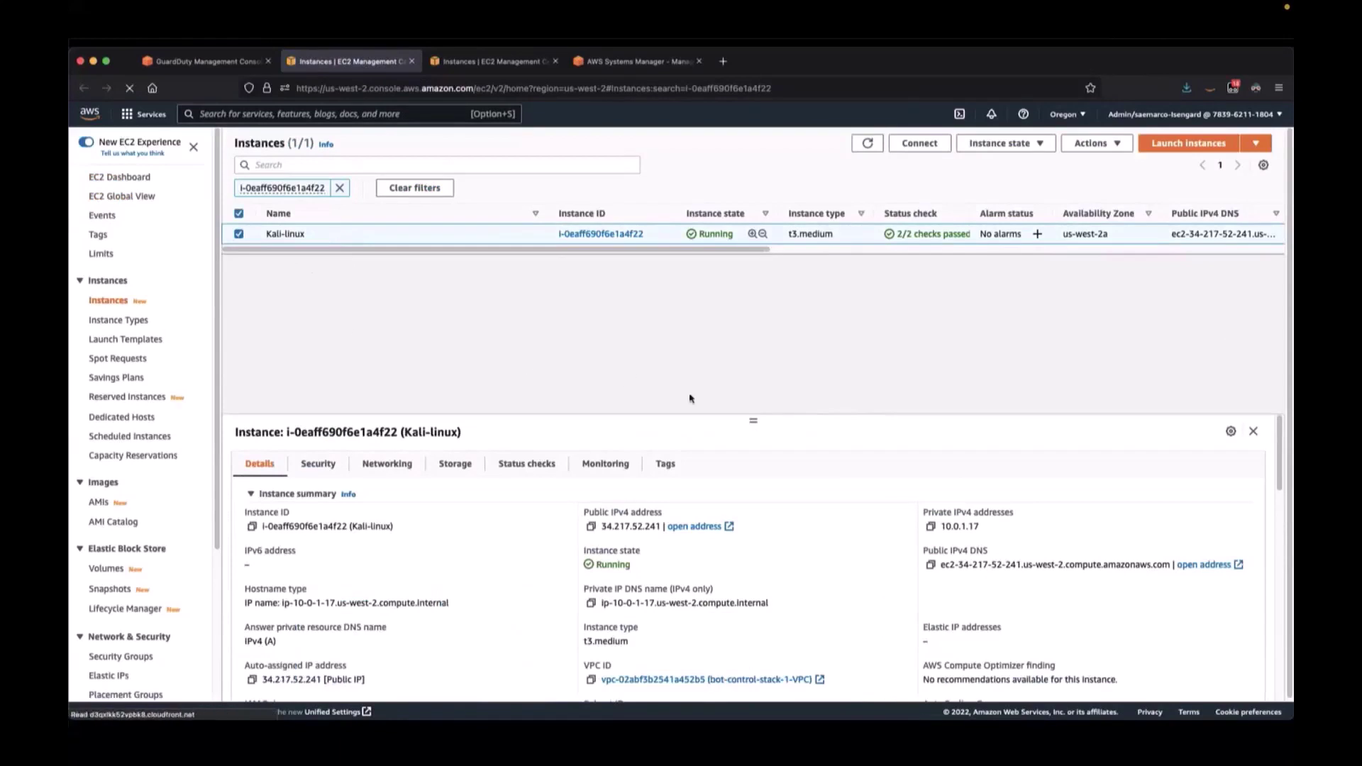
{"action": "left_click_drag", "start_coordinate": [748, 340], "coordinate": [749, 296]}
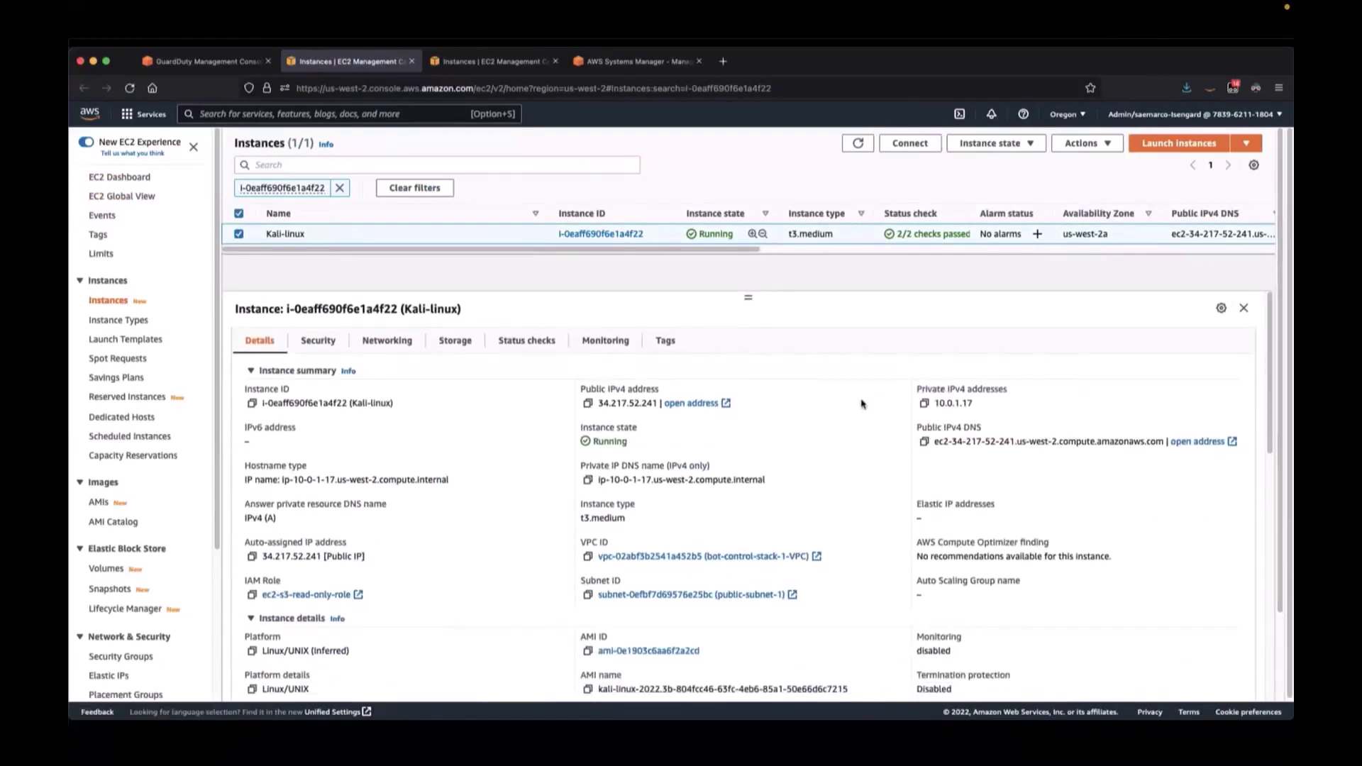
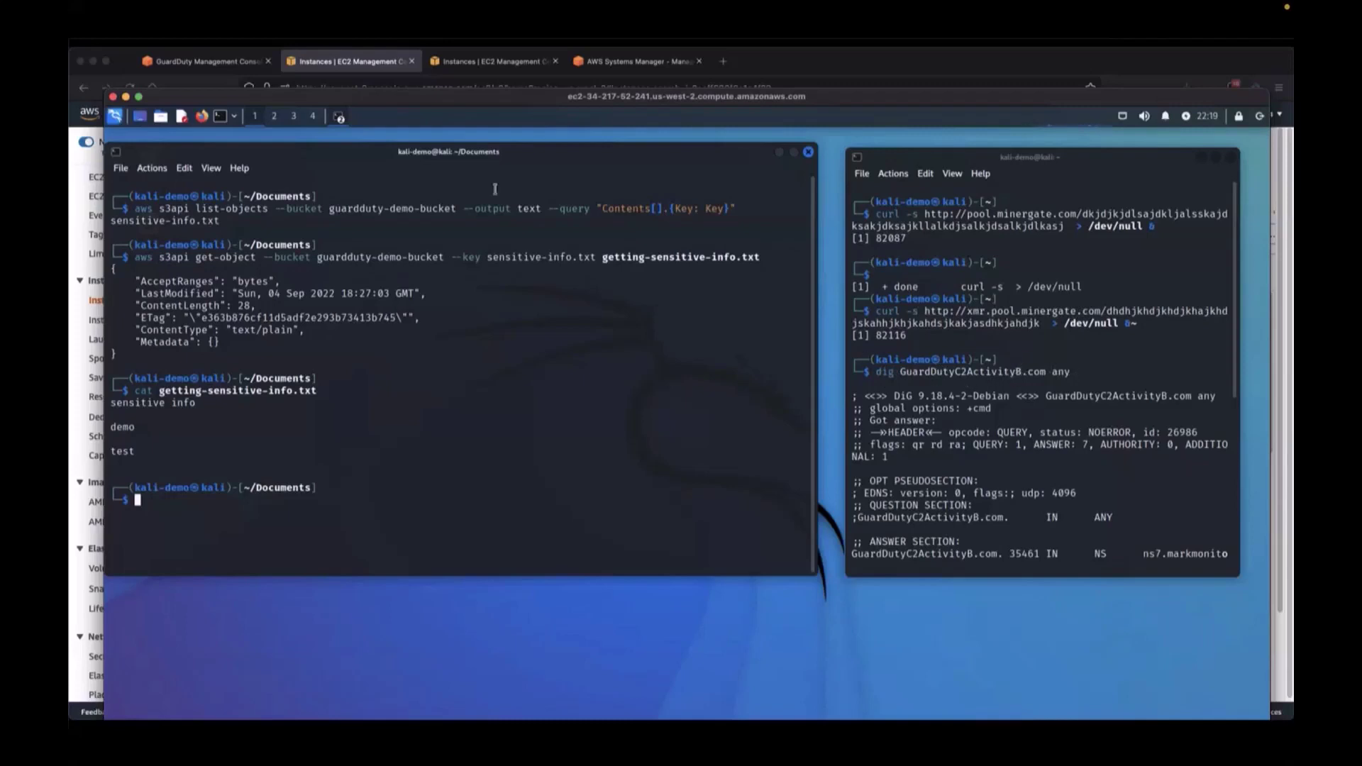
Return to GuardDuty and review the S3 Protection, Kubernetes Protection and Malware Protection settings, including the malware scan options.
{"action": "left_click", "coordinate": [221, 66]}
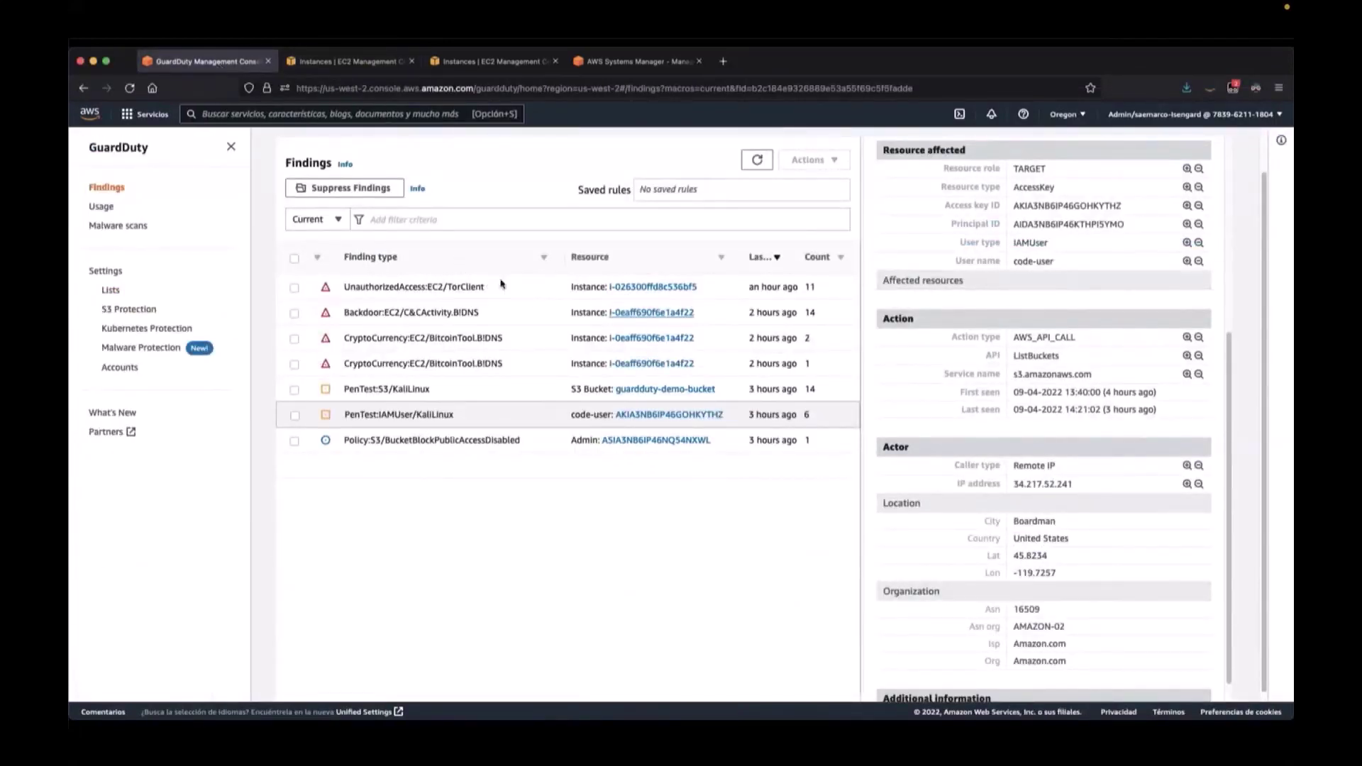
{"action": "left_click", "coordinate": [130, 314]}
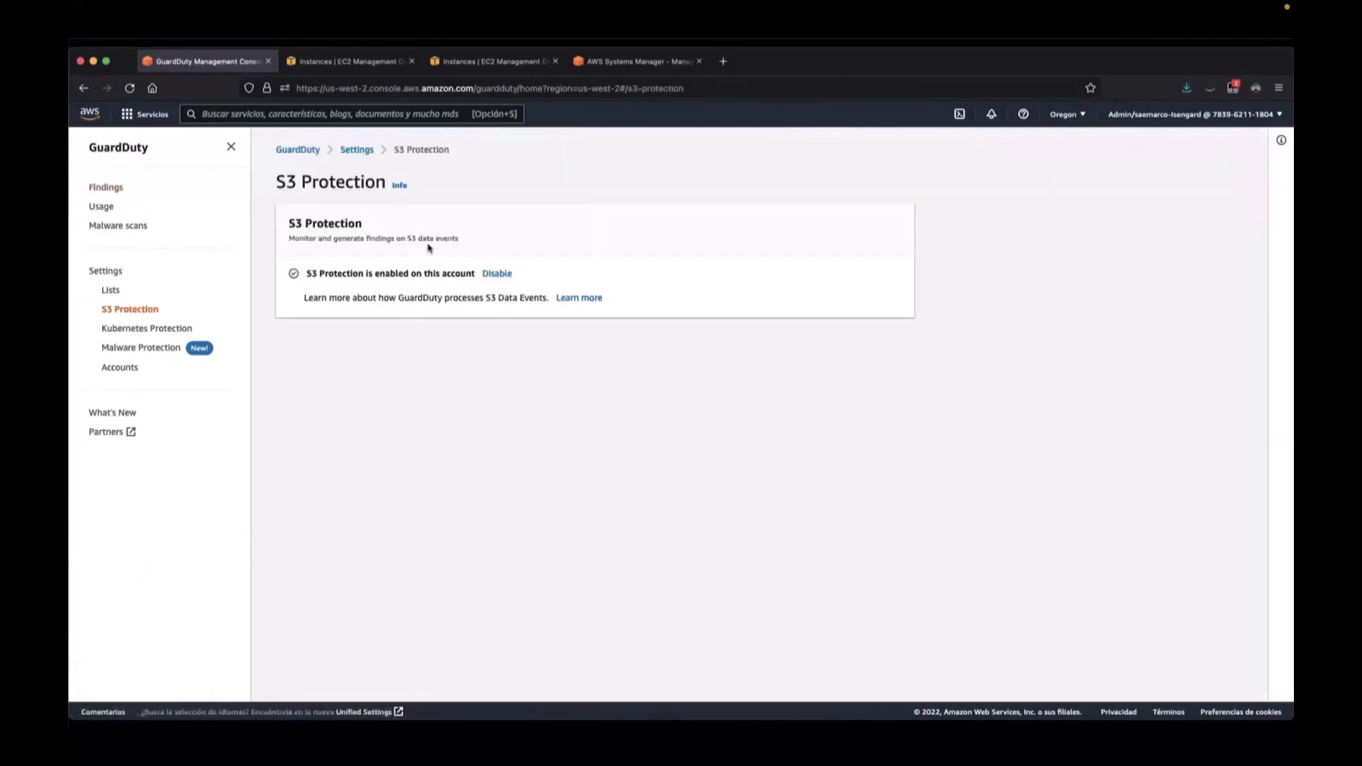
{"action": "left_click", "coordinate": [186, 330]}
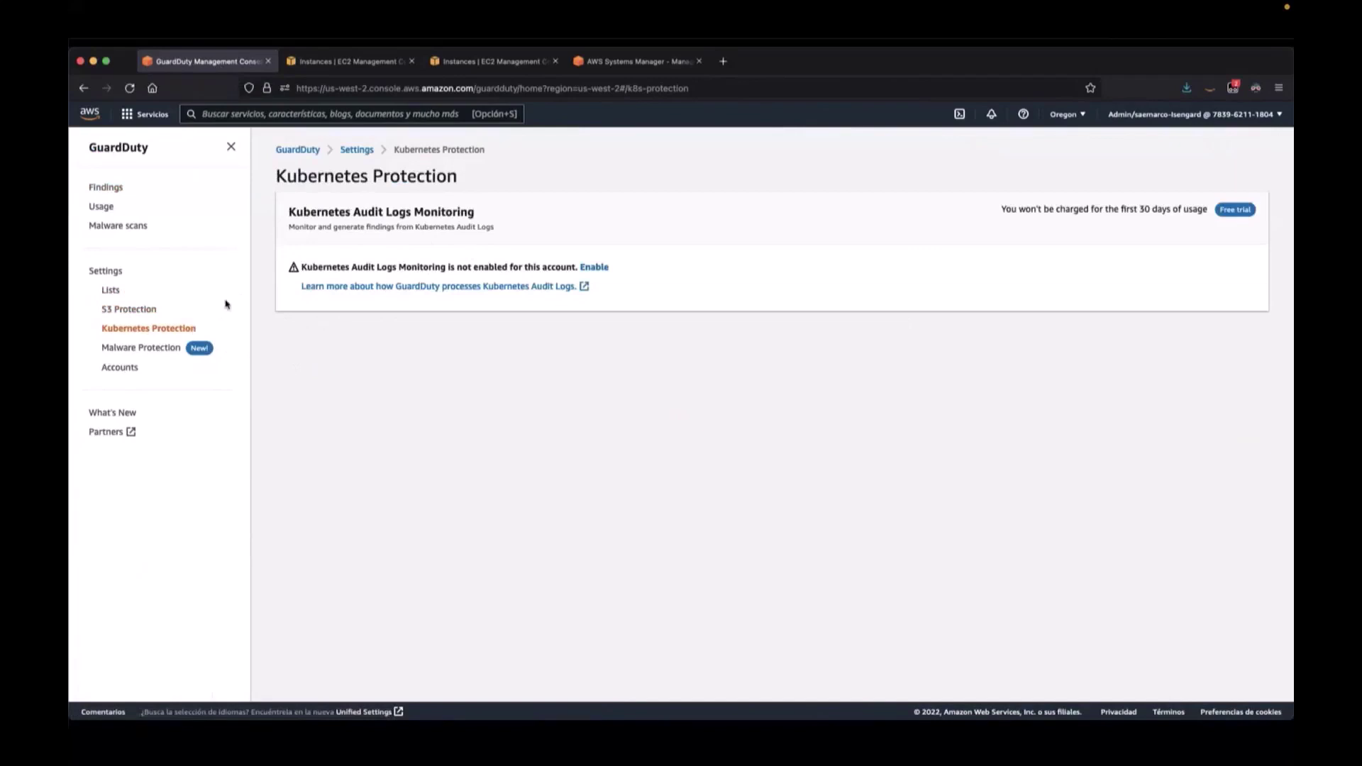
{"action": "left_click", "coordinate": [173, 347]}
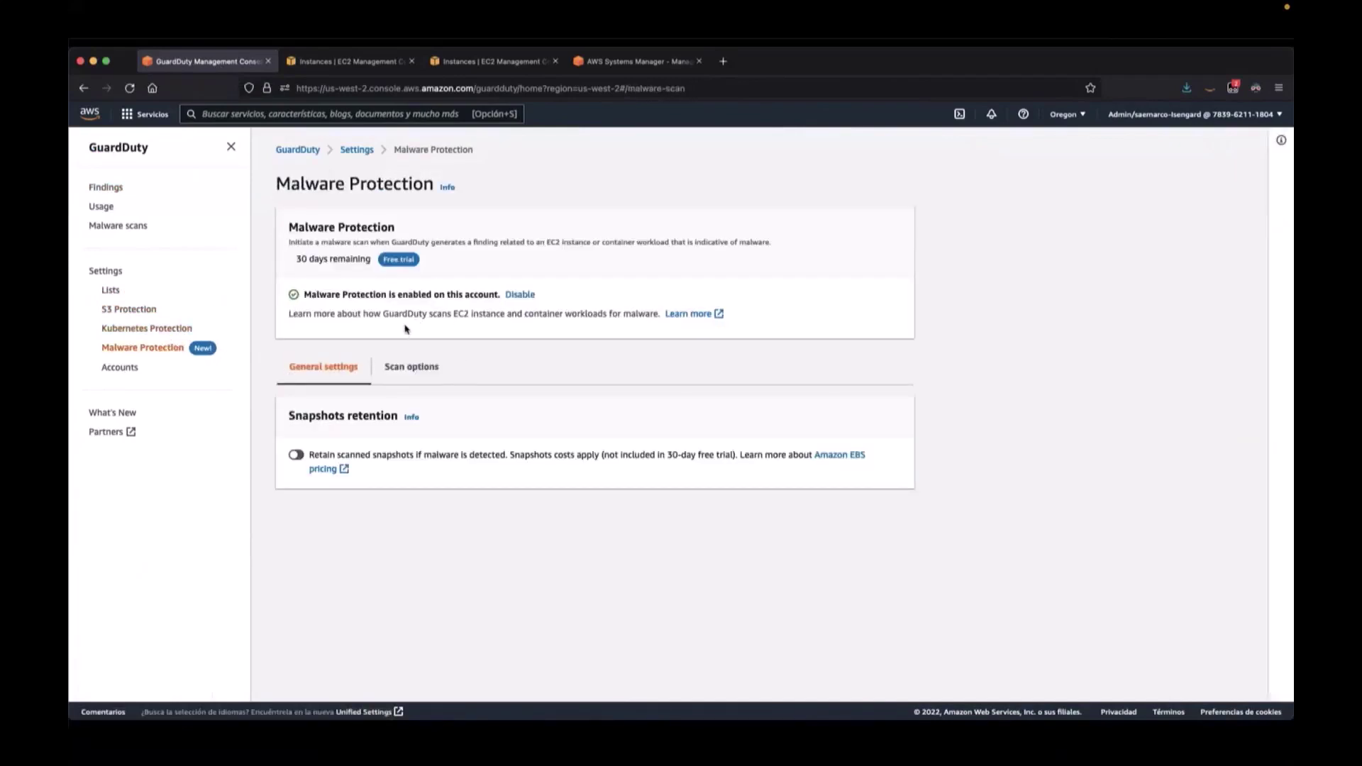
{"action": "left_click", "coordinate": [419, 378]}
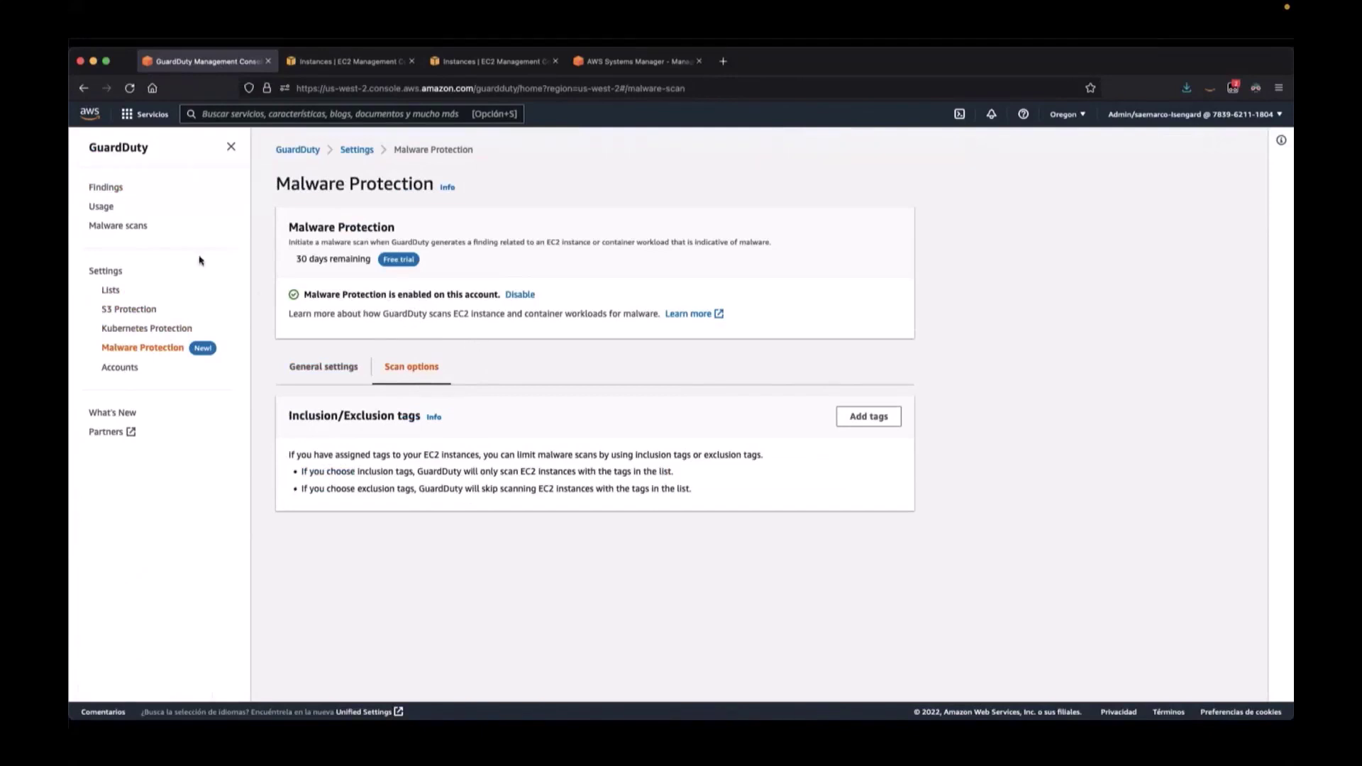
Review GuardDuty's estimated usage costs and their full breakdown by data source.
{"action": "left_click", "coordinate": [111, 209]}
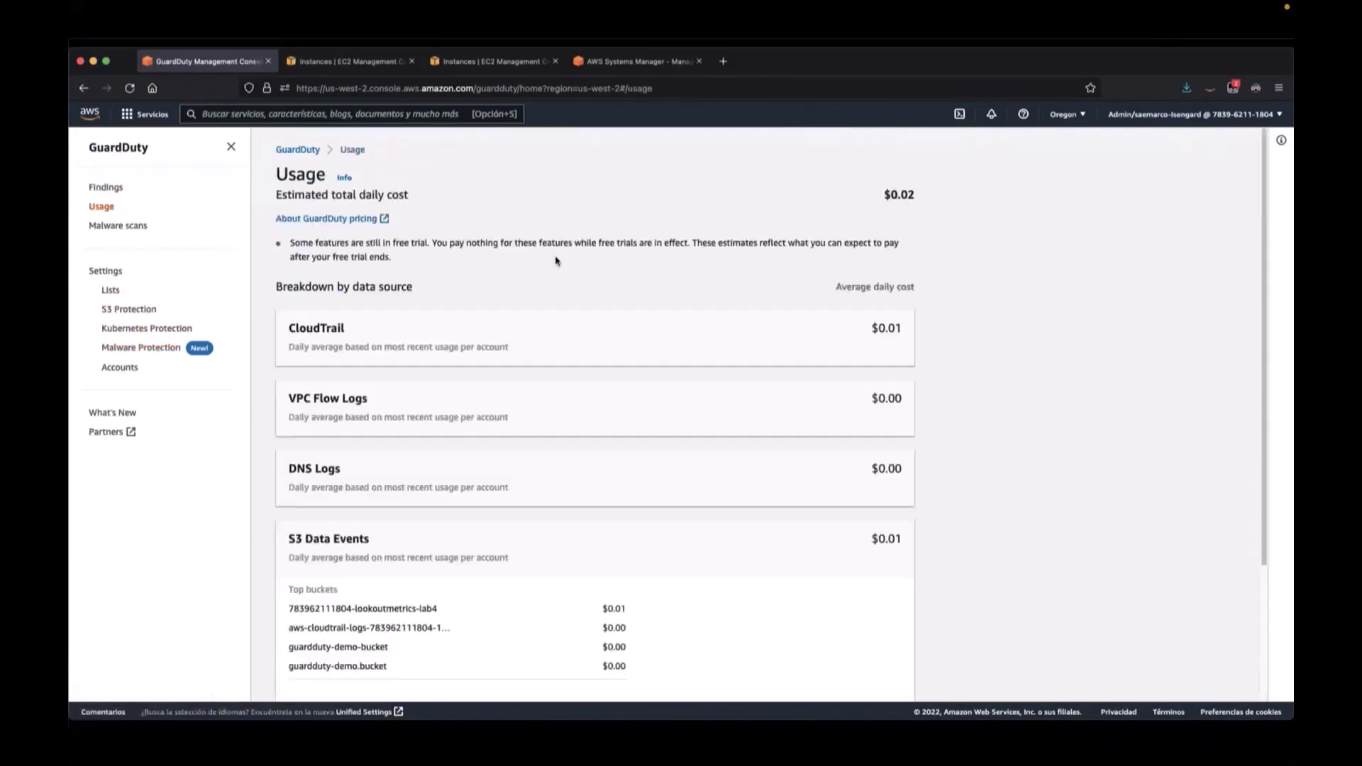
{"action": "scroll", "coordinate": [882, 398], "scroll_direction": "down", "scroll_amount": 3}
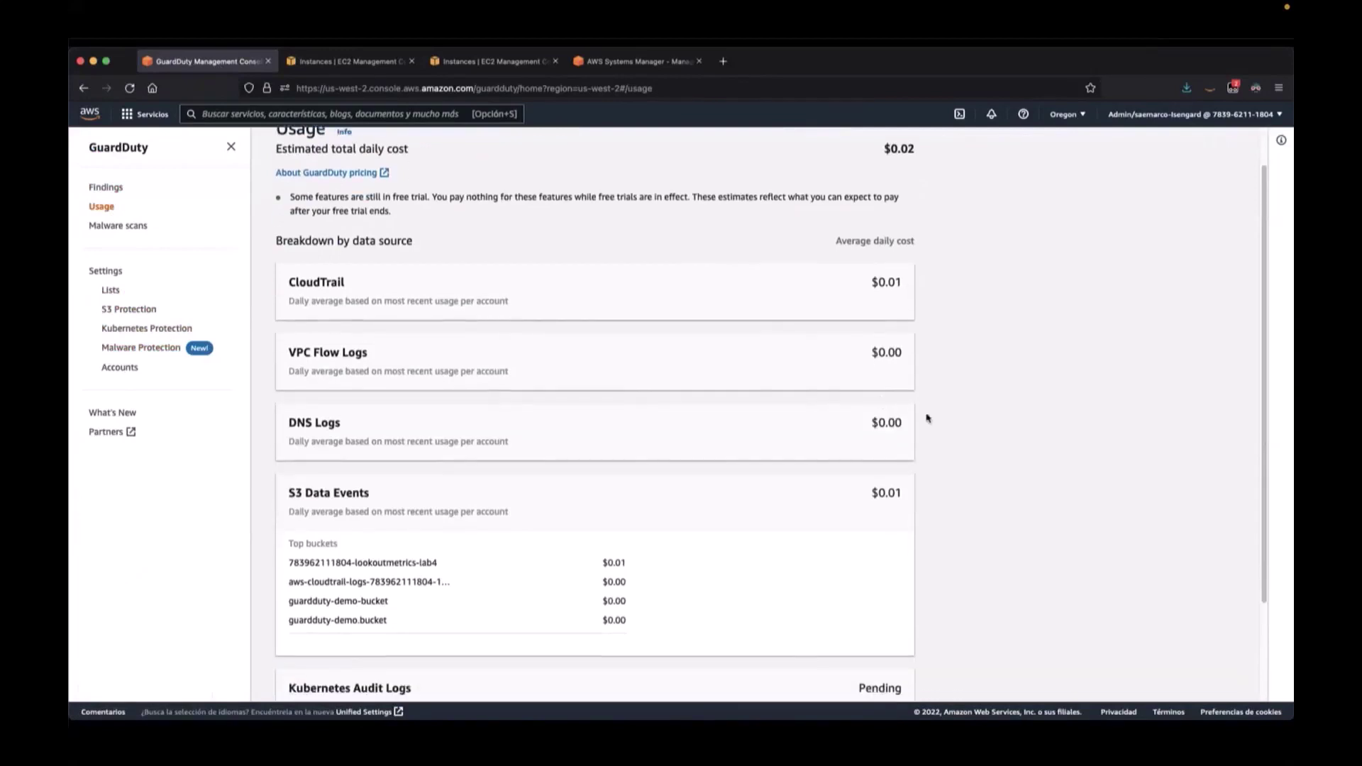
{"action": "scroll", "coordinate": [952, 418], "scroll_direction": "down", "scroll_amount": 3}
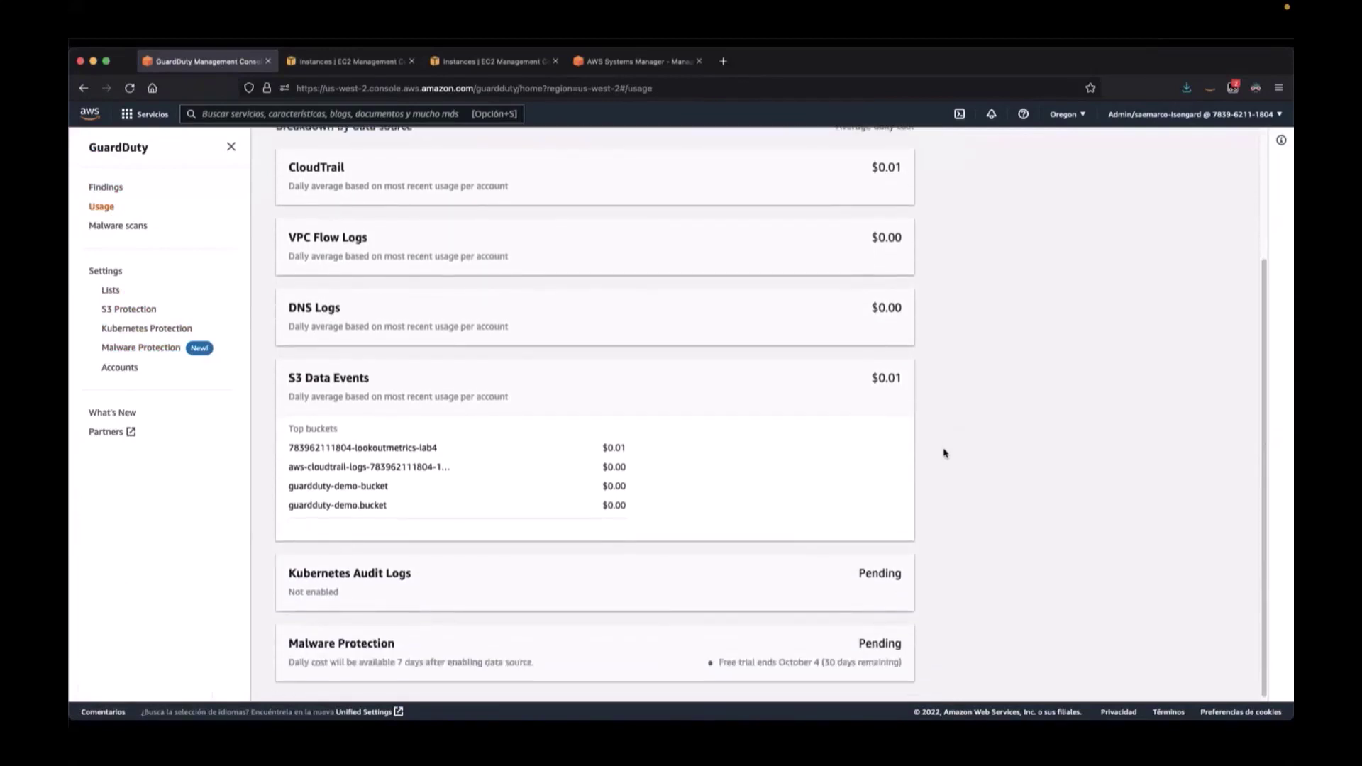
{"action": "scroll", "coordinate": [945, 458], "scroll_direction": "up", "scroll_amount": 6}
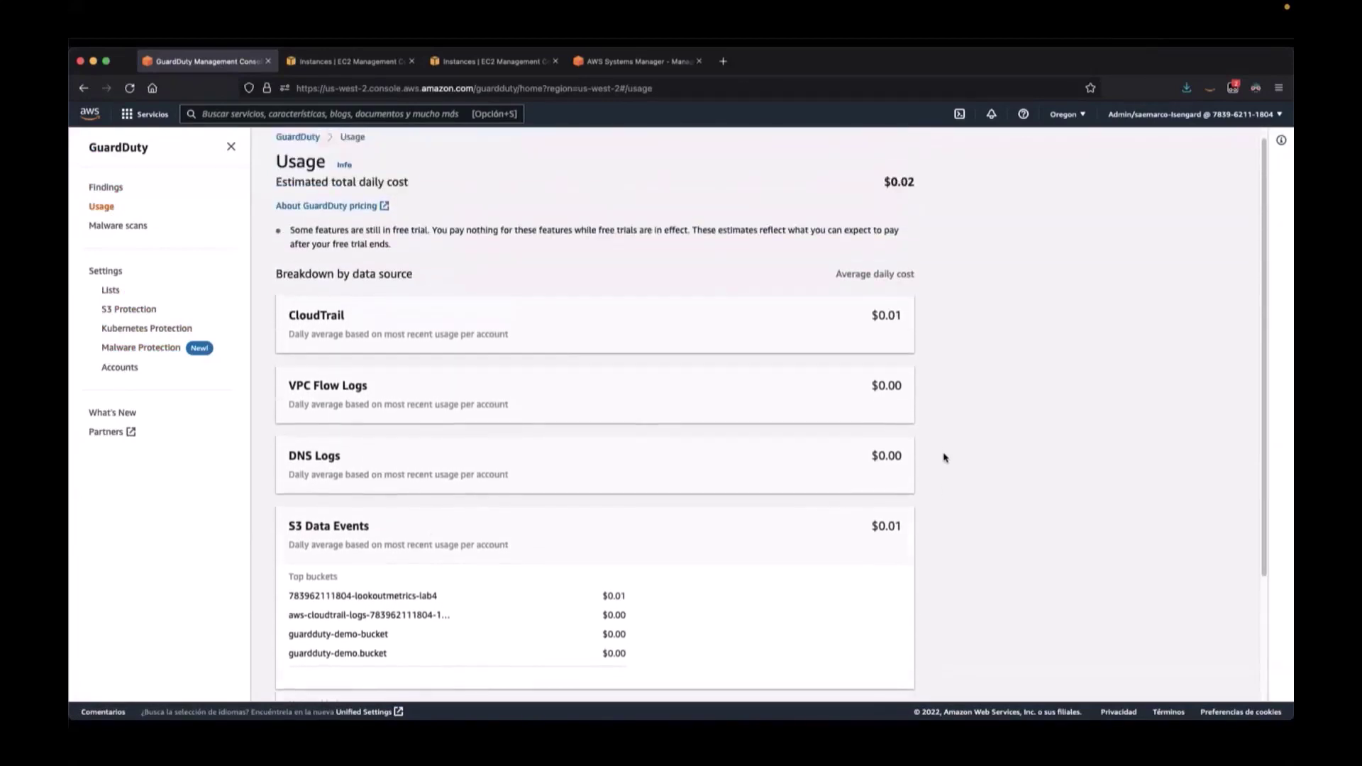